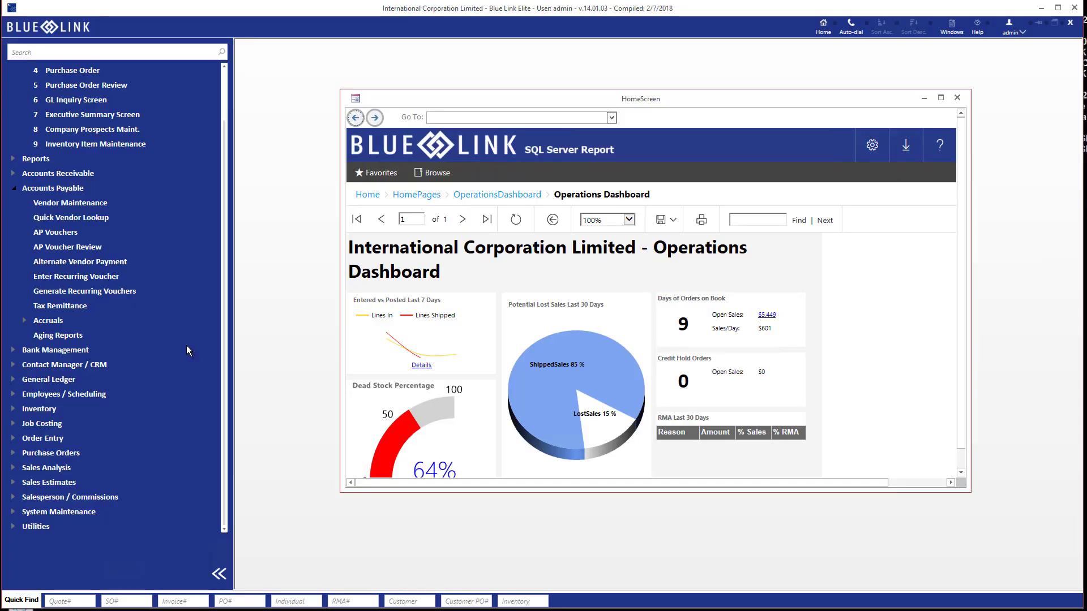
# Step: Open a blank A/P Voucher form from Accounts Payable > AP Vouchers
pyautogui.click(55, 232)
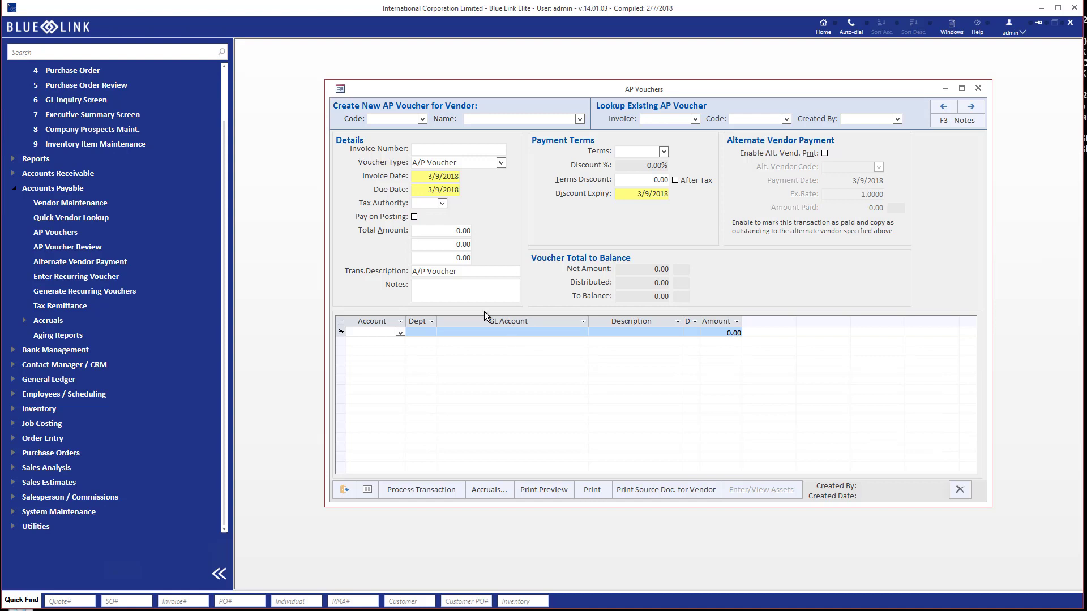
# Step: Select Landlord Inc. as the voucher's vendor from the Code list
pyautogui.click(422, 119)
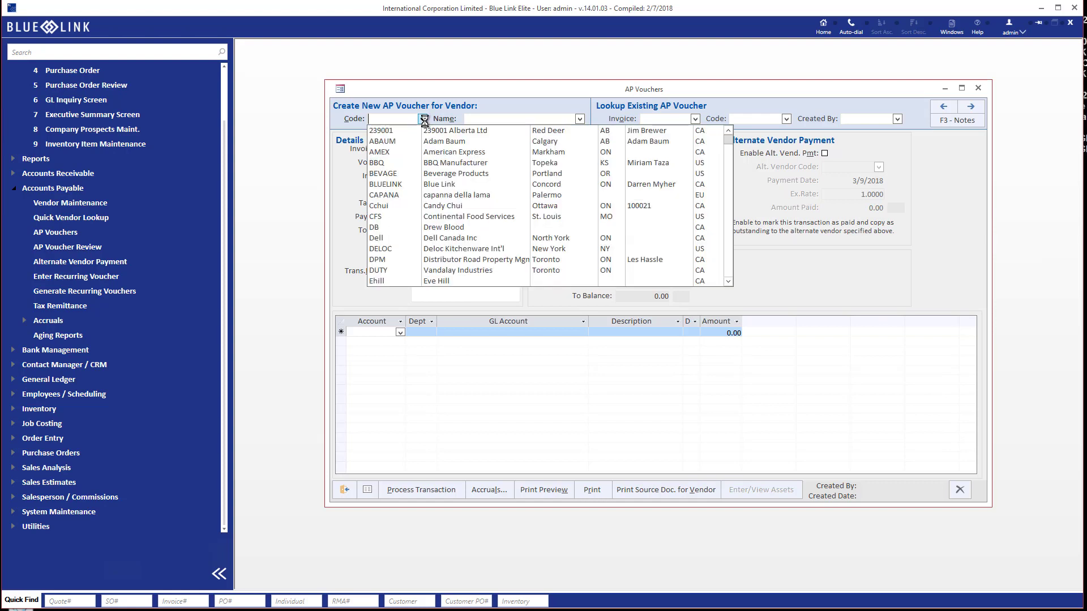
pyautogui.scroll(-1, 427, 193)
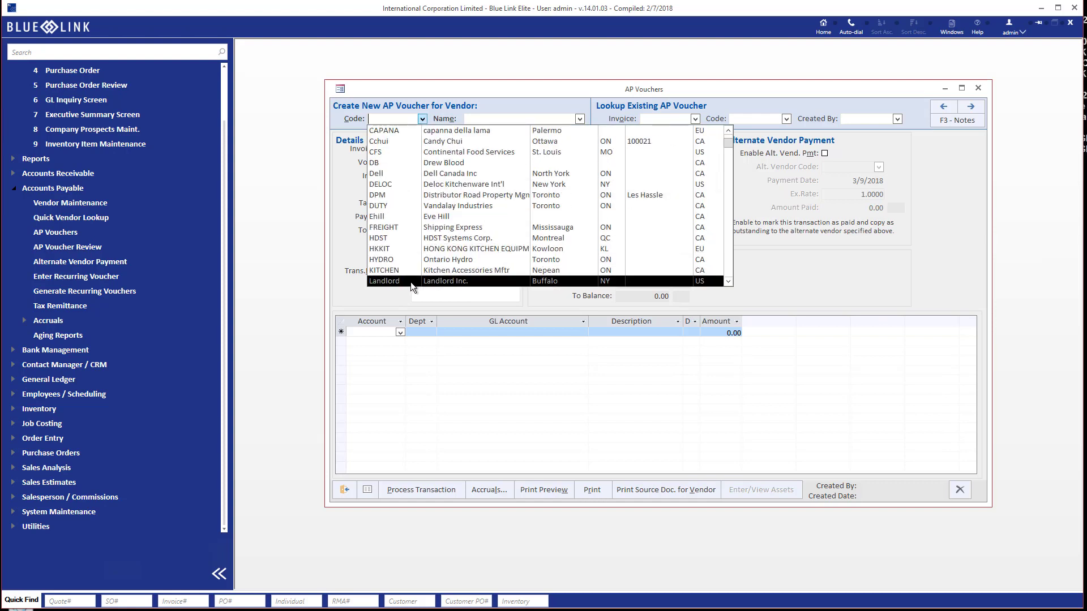
pyautogui.click(410, 281)
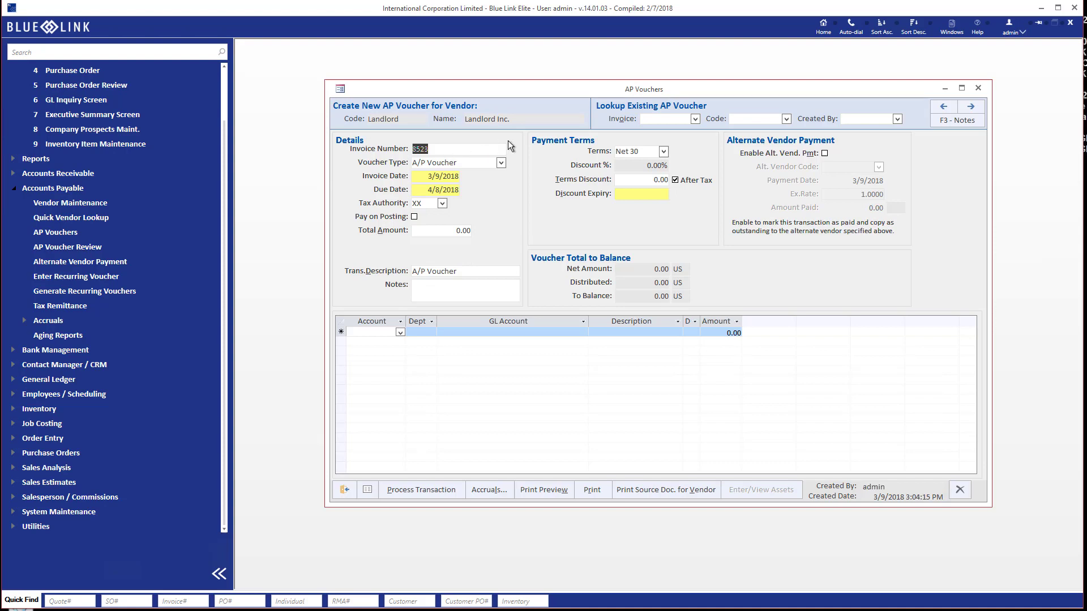
# Step: Enter invoice 7890963, keep the default dates, and describe it as Repairs & Maint
pyautogui.write('7890963')
pyautogui.press('Tab')
pyautogui.press('Tab')
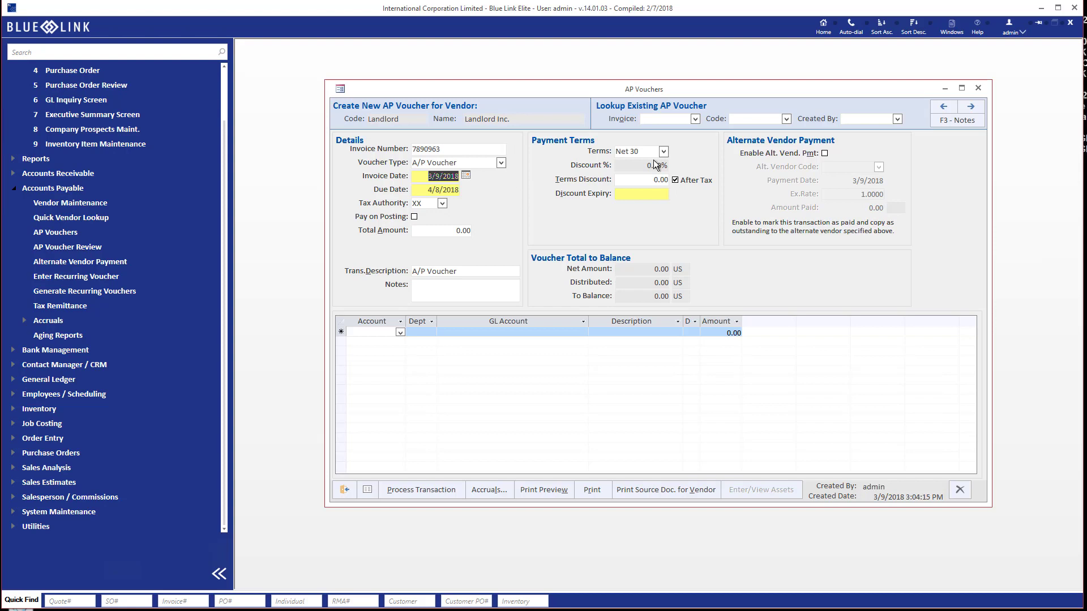
pyautogui.press('Tab')
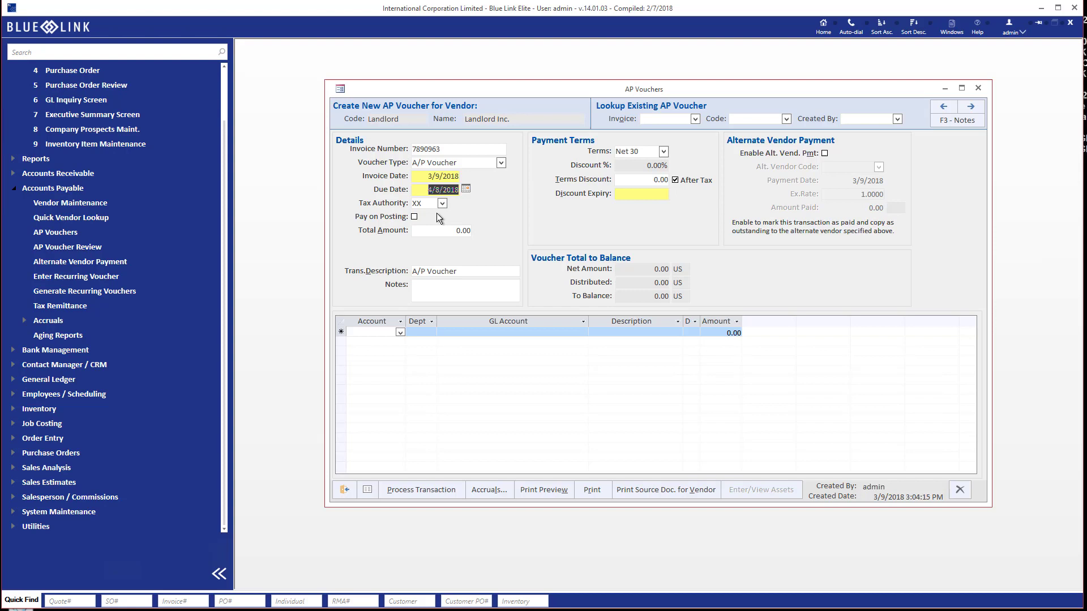
pyautogui.press('Tab')
pyautogui.press('Tab')
pyautogui.press('Tab')
pyautogui.press('Tab')
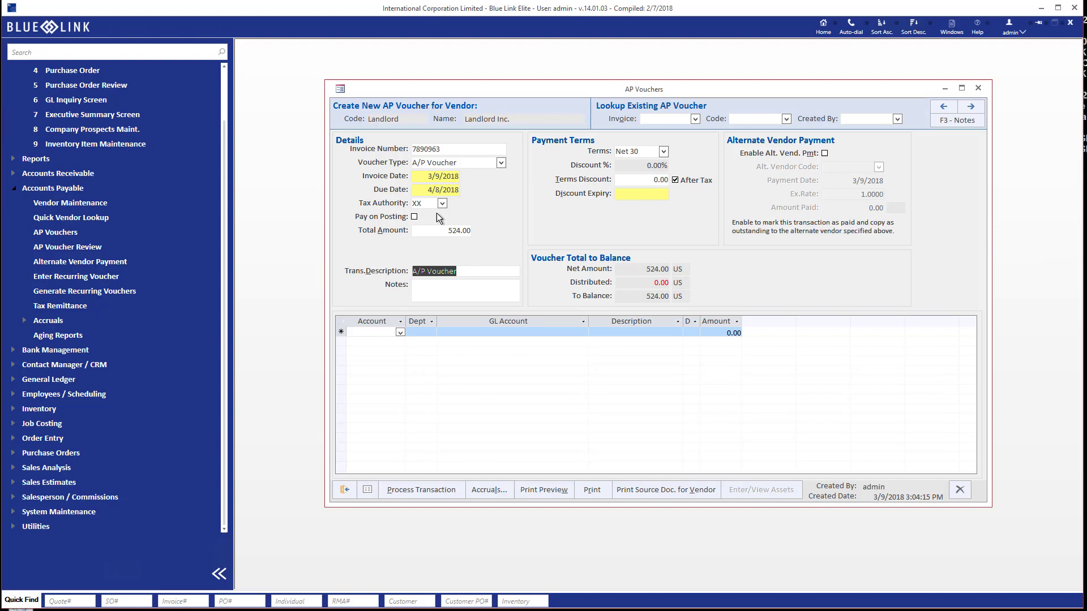
pyautogui.write('Repairs ')
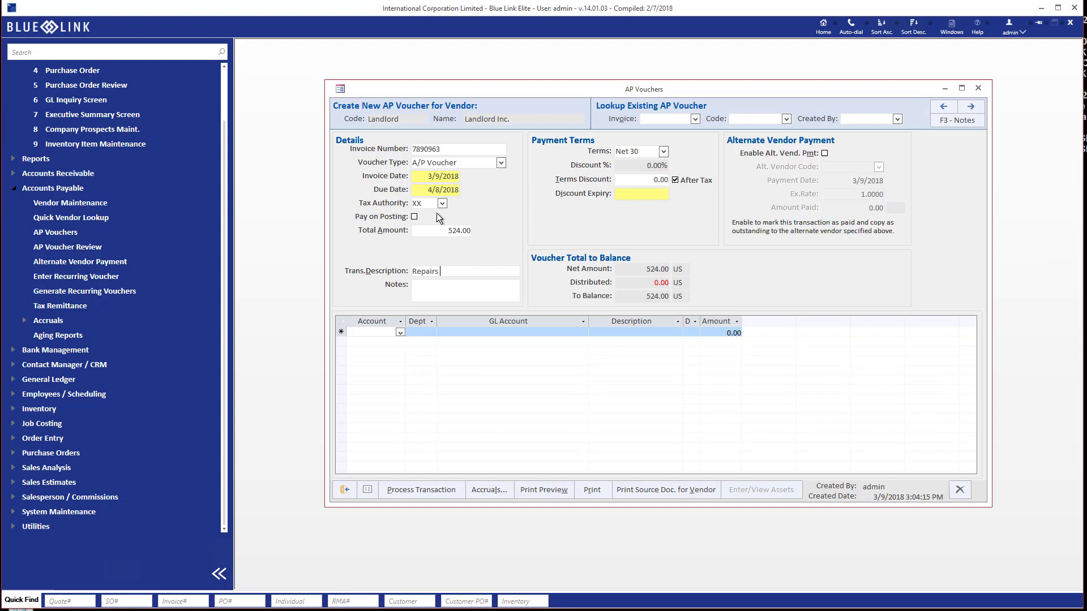
pyautogui.write('& Maint.')
# Step: Code the first line to 65400 AMER Repairs & Maint for 400.00
pyautogui.click(401, 333)
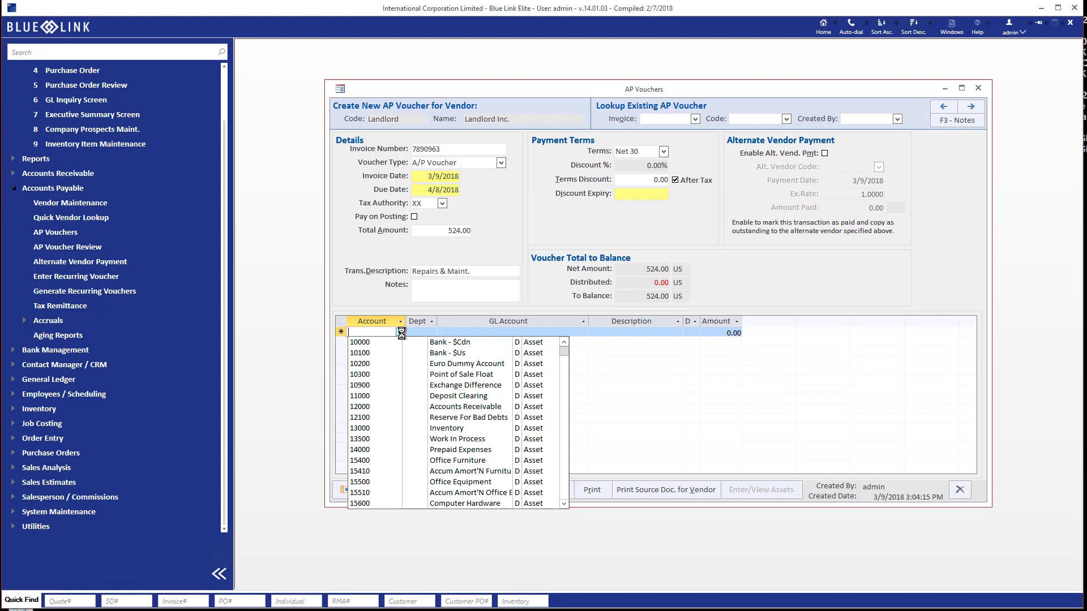
pyautogui.click(401, 333)
pyautogui.click(504, 332)
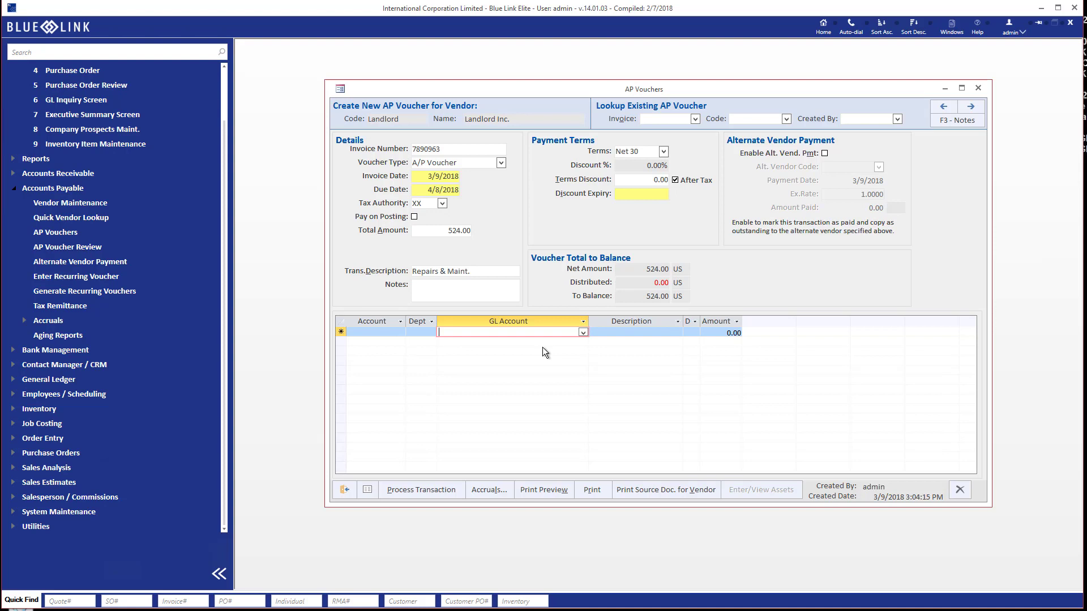
pyautogui.write('rep')
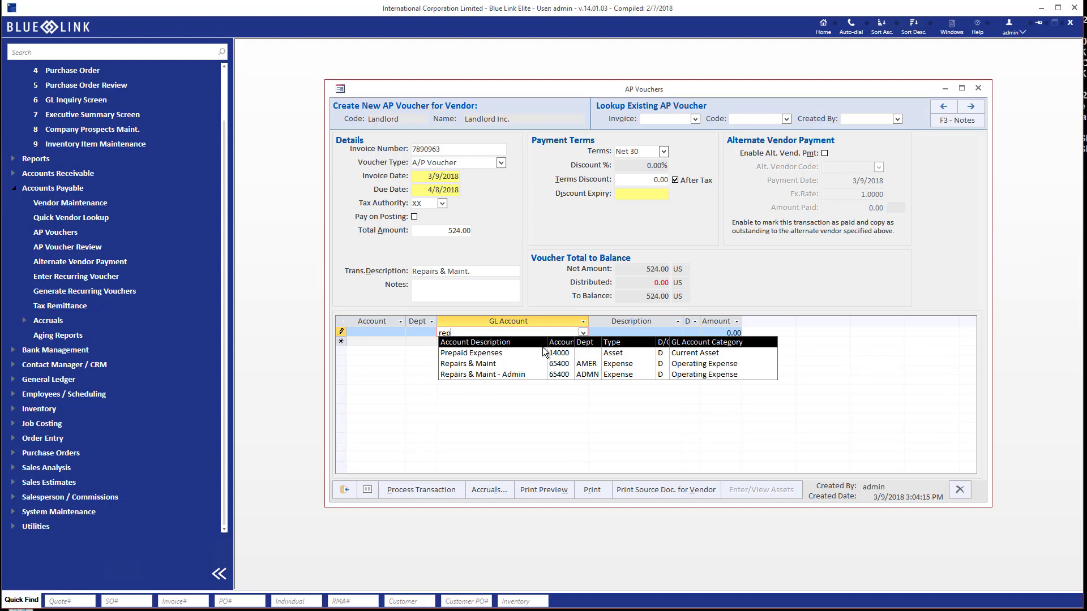
pyautogui.press('Down')
pyautogui.press('Down')
pyautogui.press('Down')
pyautogui.press('Up')
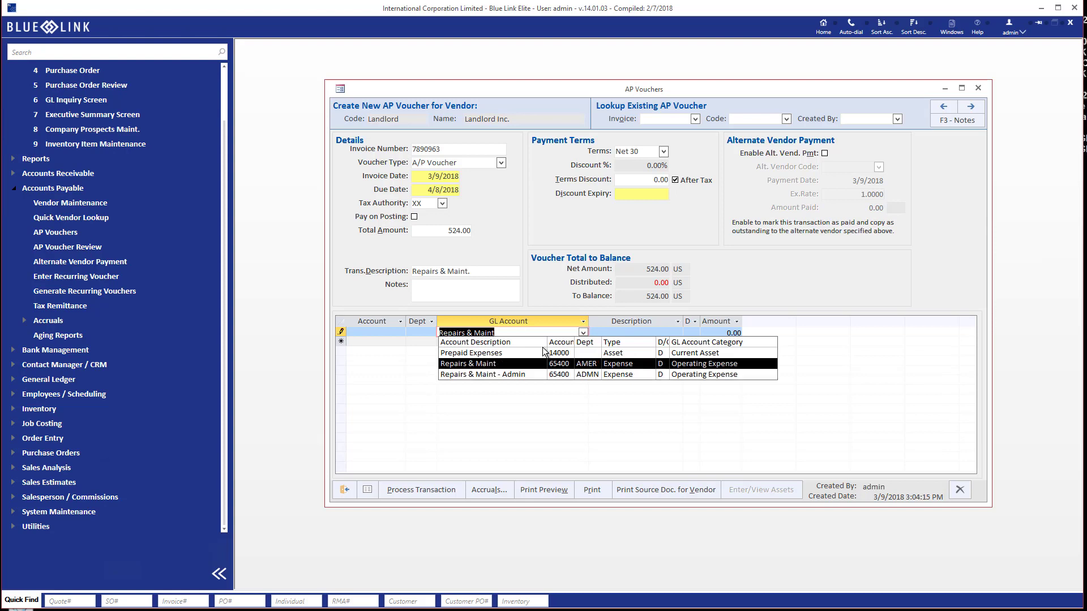
pyautogui.click(484, 364)
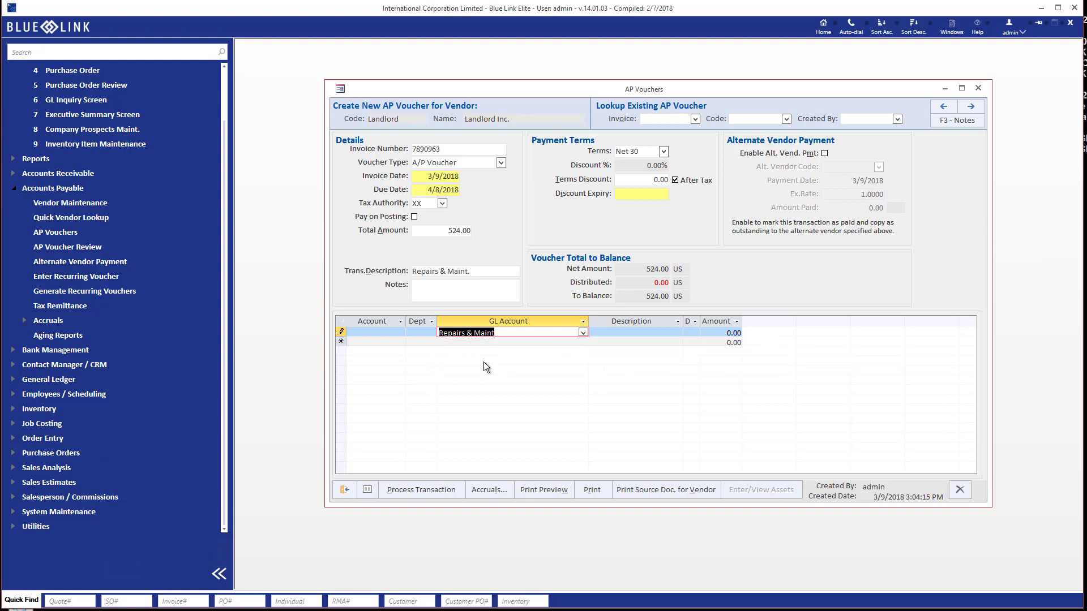
pyautogui.press('Tab')
pyautogui.press('Tab')
pyautogui.press('Tab')
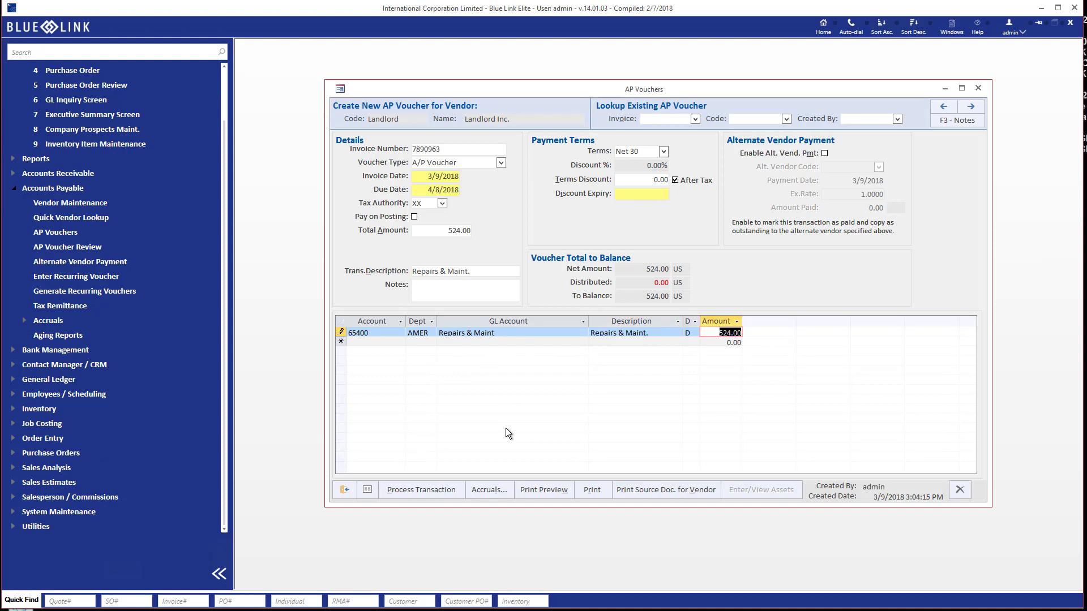
pyautogui.write('400')
pyautogui.press('Tab')
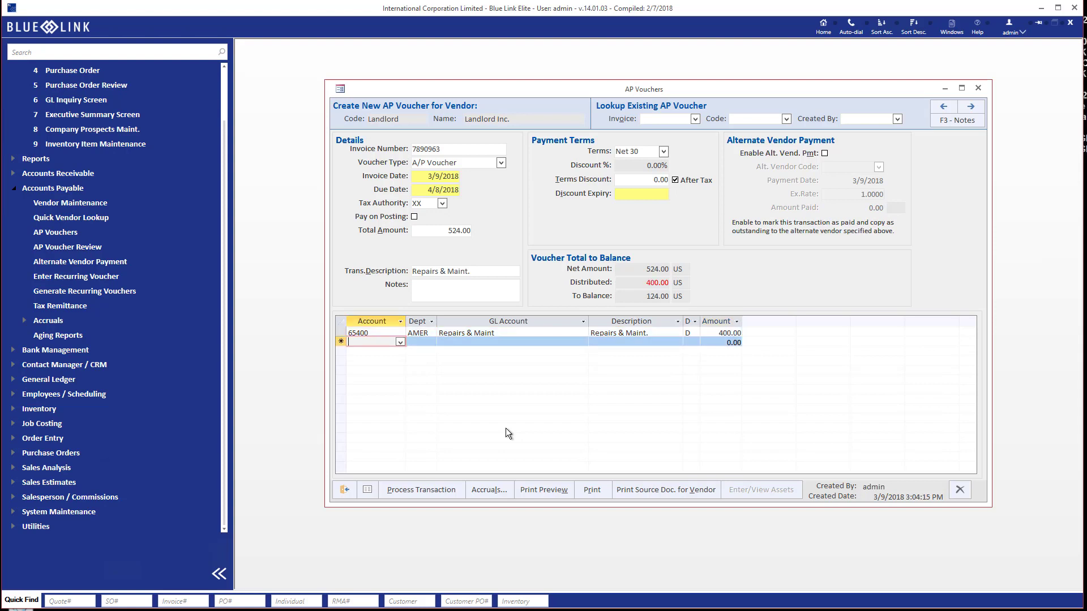
# Step: Add a second line to Repairs & Maint - Admin (ADMN) for the remaining 124.00
pyautogui.press('Tab')
pyautogui.press('Tab')
pyautogui.write('main')
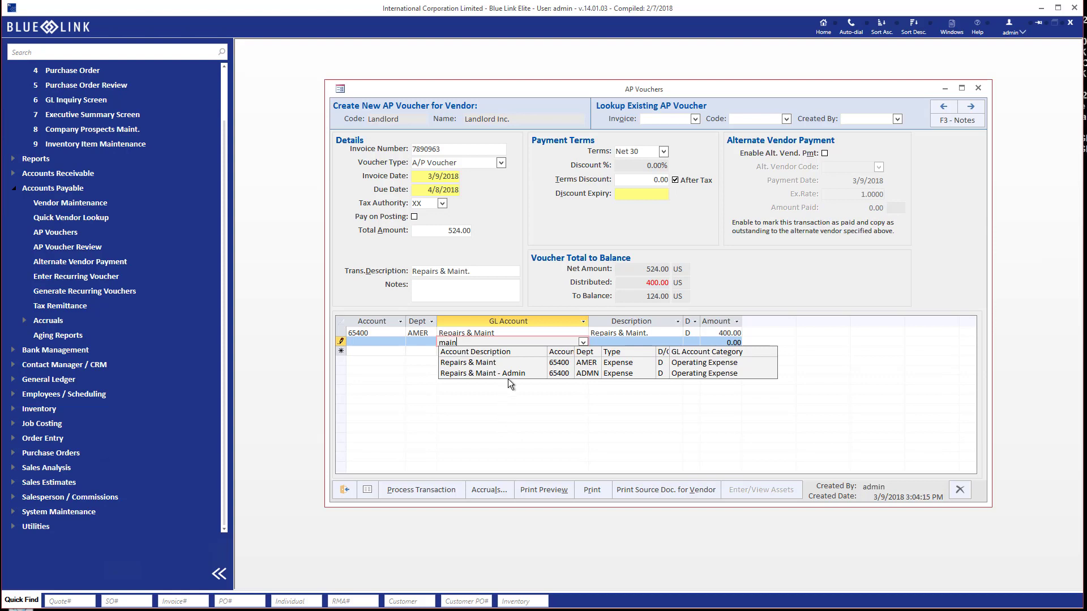
pyautogui.click(510, 373)
pyautogui.press('Tab')
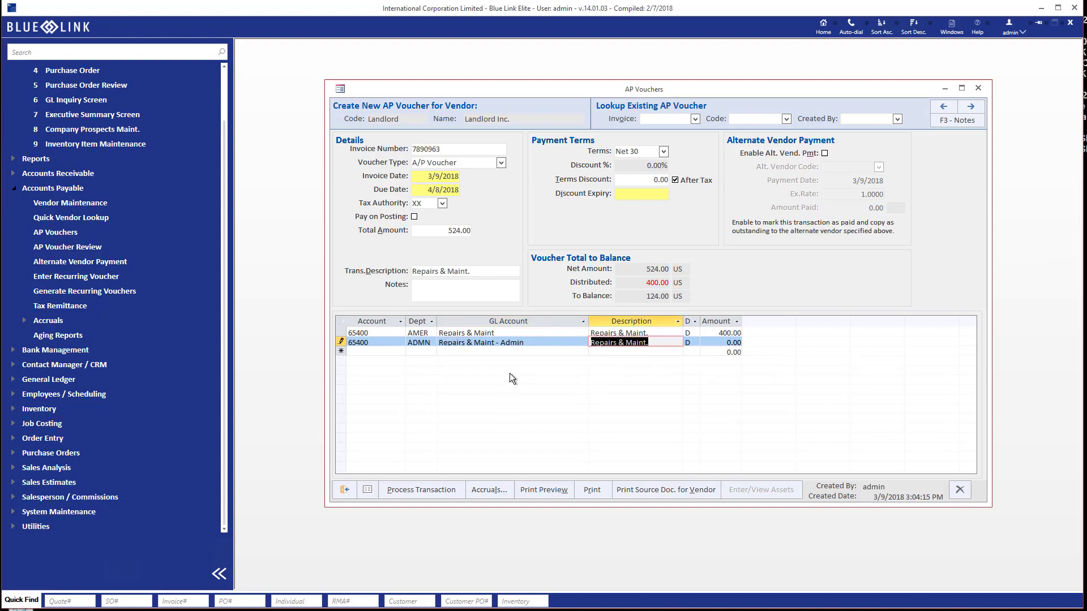
pyautogui.press('Tab')
pyautogui.press('Tab')
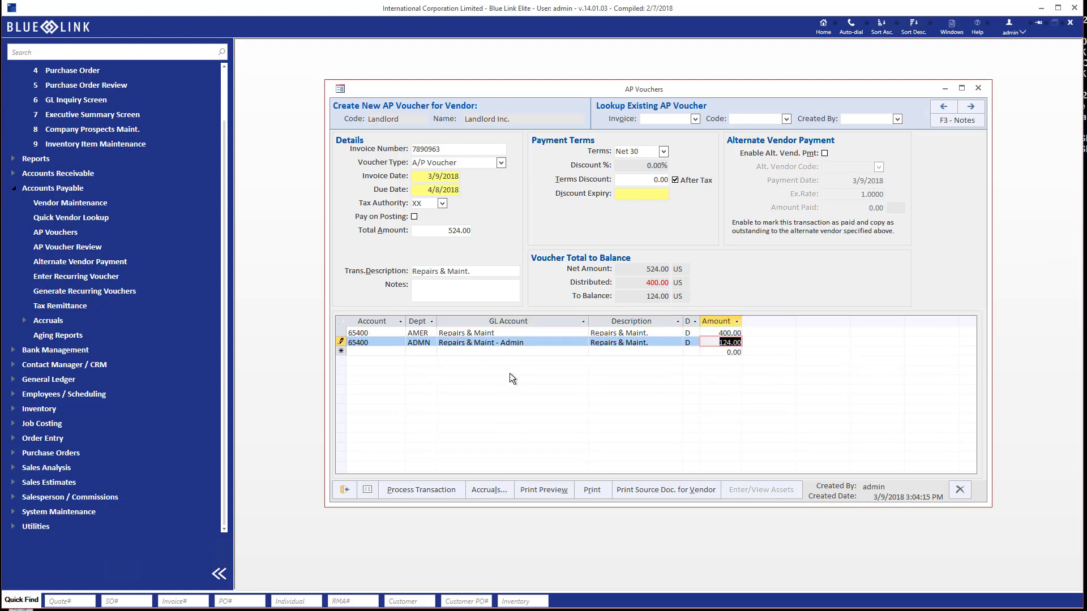
pyautogui.press('Tab')
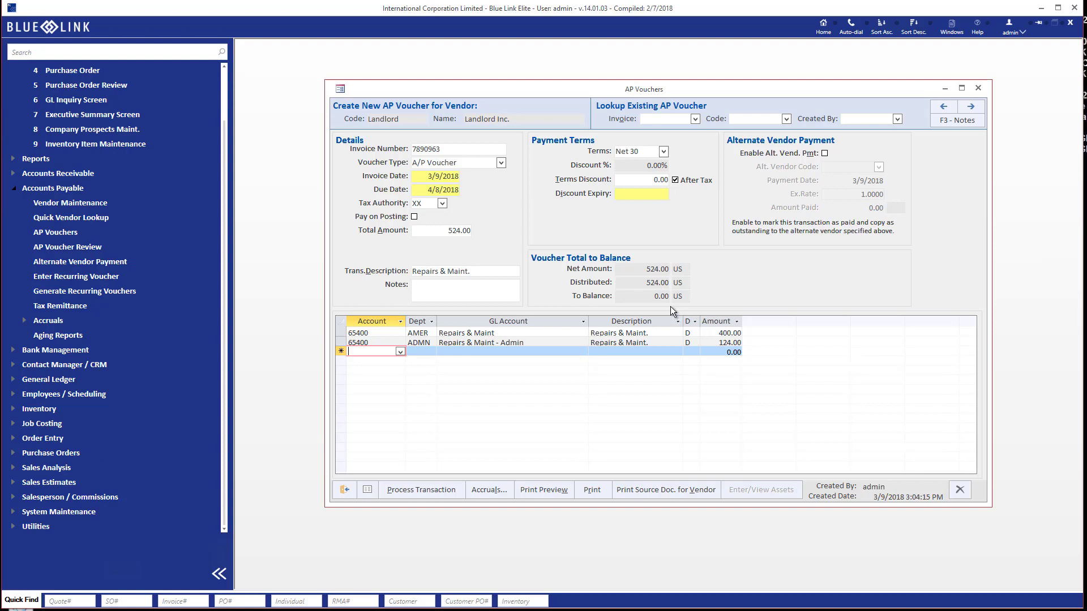
# Step: Process the Landlord voucher, confirm Save and Post, and acknowledge Posting Complete
pyautogui.click(431, 491)
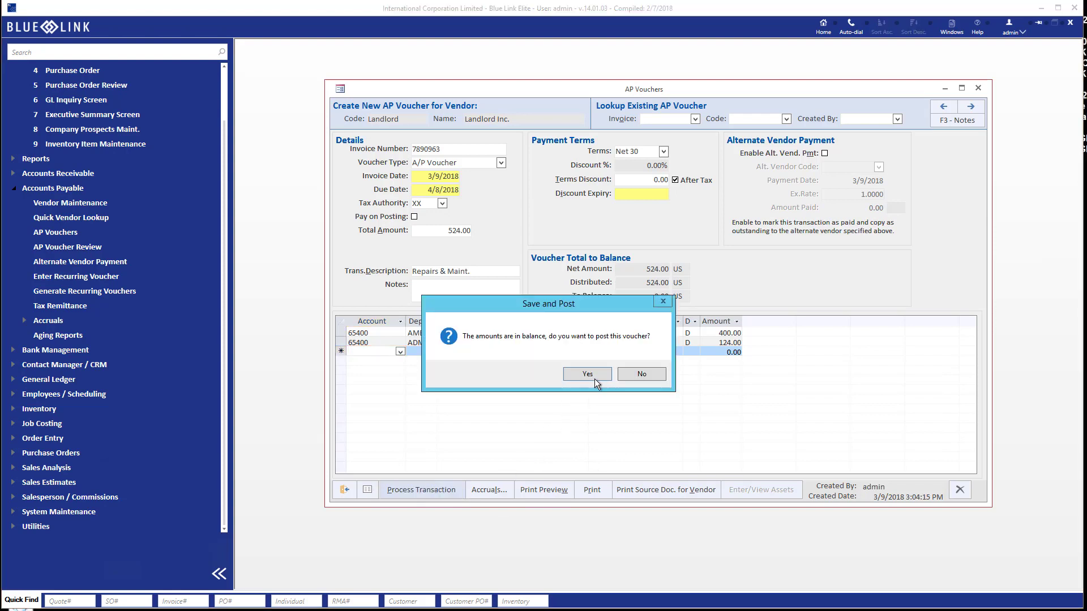
pyautogui.click(594, 378)
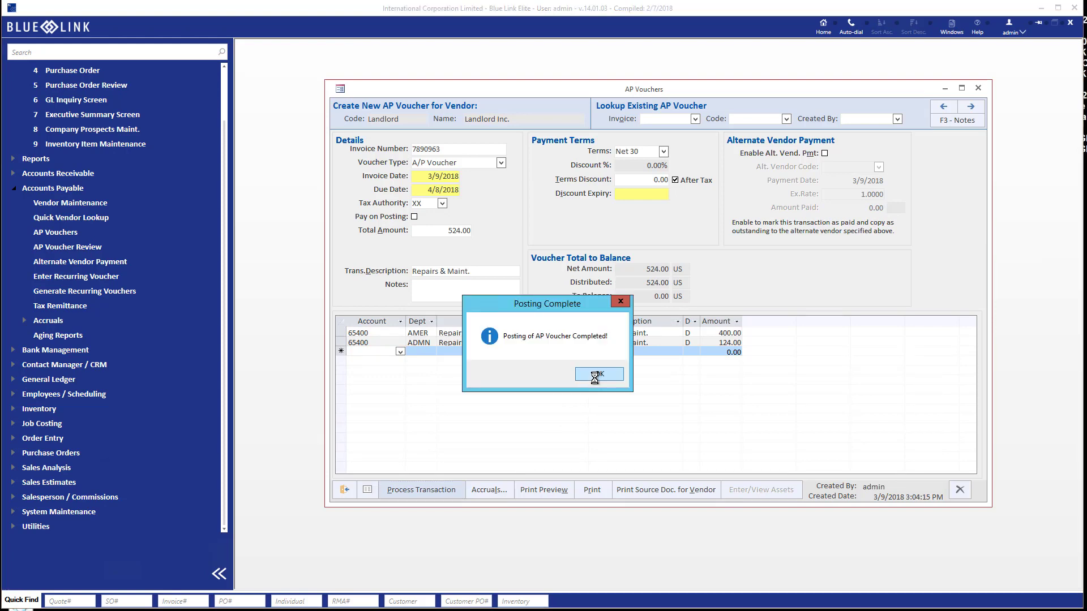
pyautogui.click(598, 374)
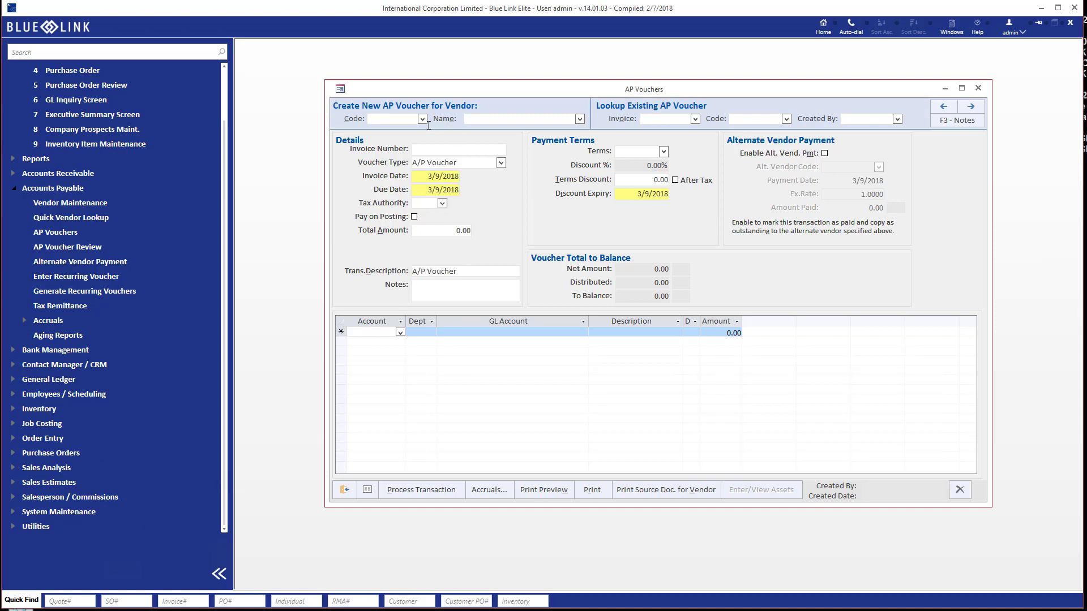
# Step: Choose Dell Canada Inc by name and enter invoice number 8766554
pyautogui.click(580, 119)
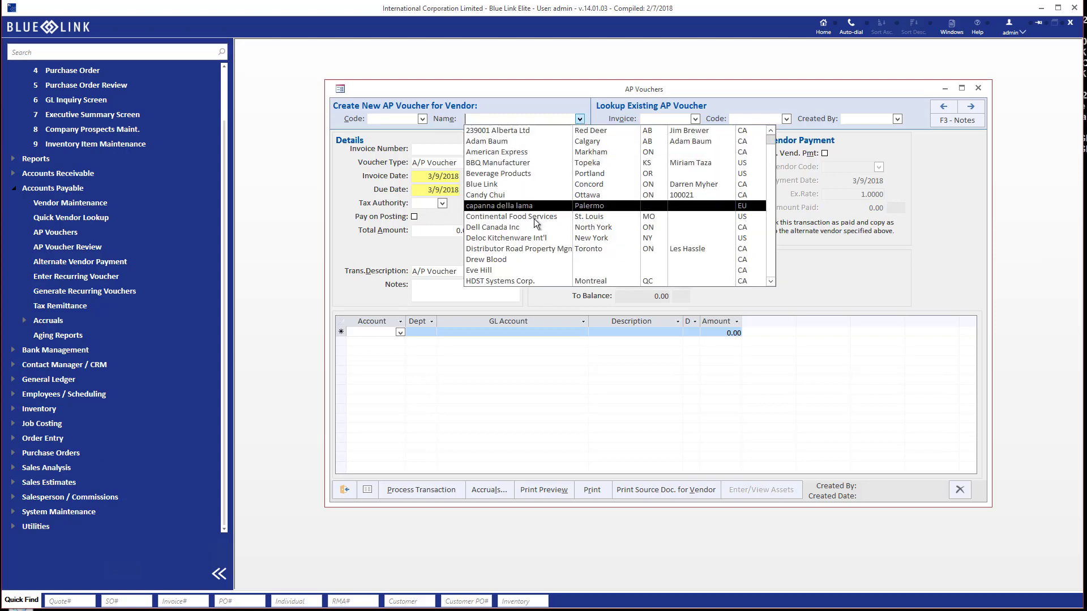
pyautogui.click(521, 229)
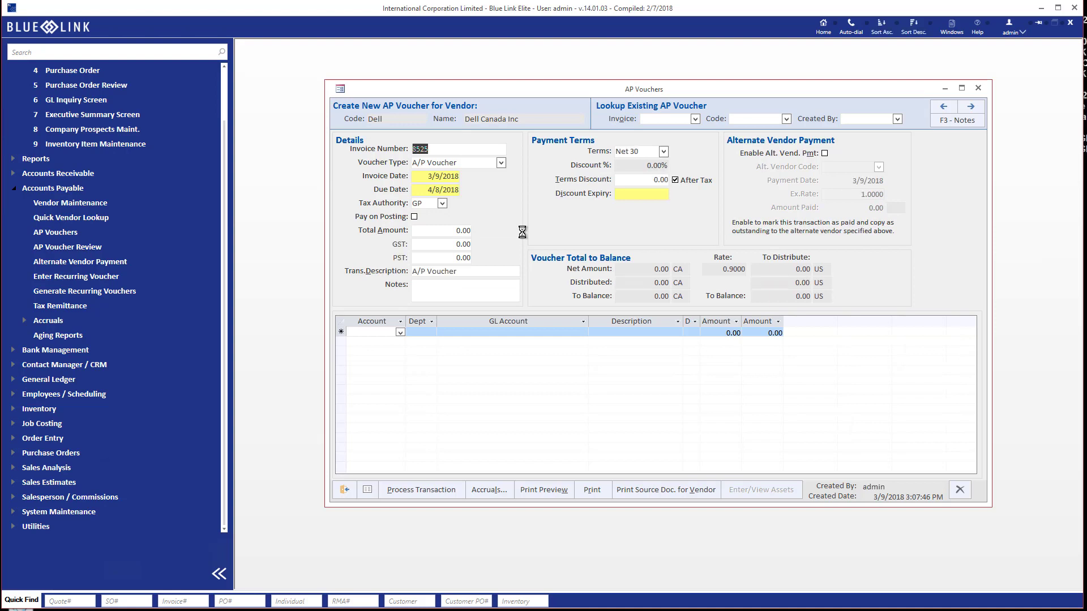
pyautogui.write('8766554')
# Step: Enter total 113.00, GST 13.00, zero PST, and description Media
pyautogui.press('Tab')
pyautogui.write('11')
pyautogui.press('Tab')
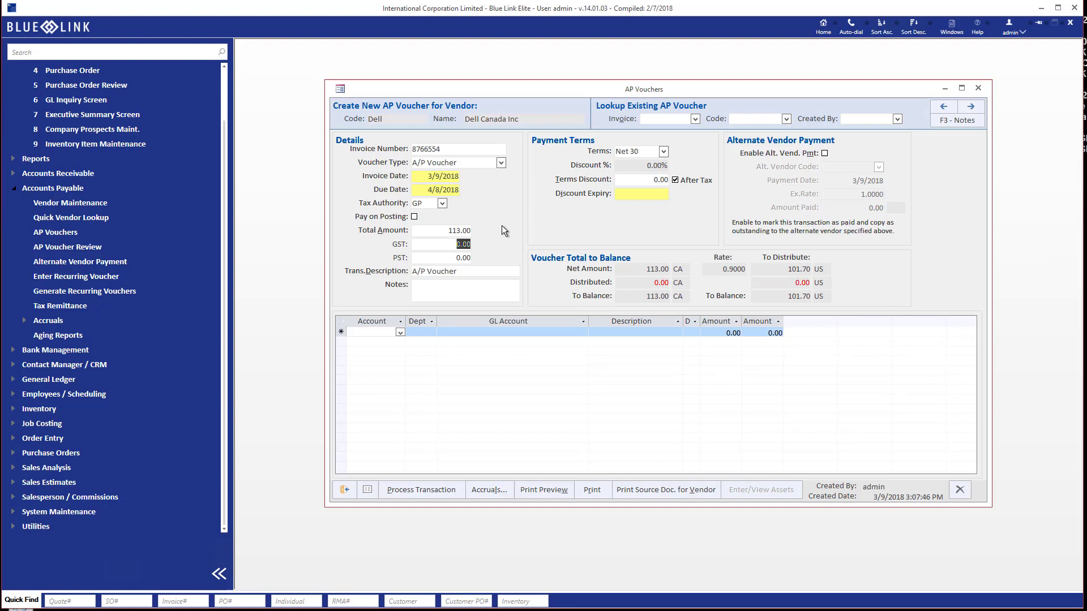
pyautogui.write('13')
pyautogui.press('Tab')
pyautogui.press('Tab')
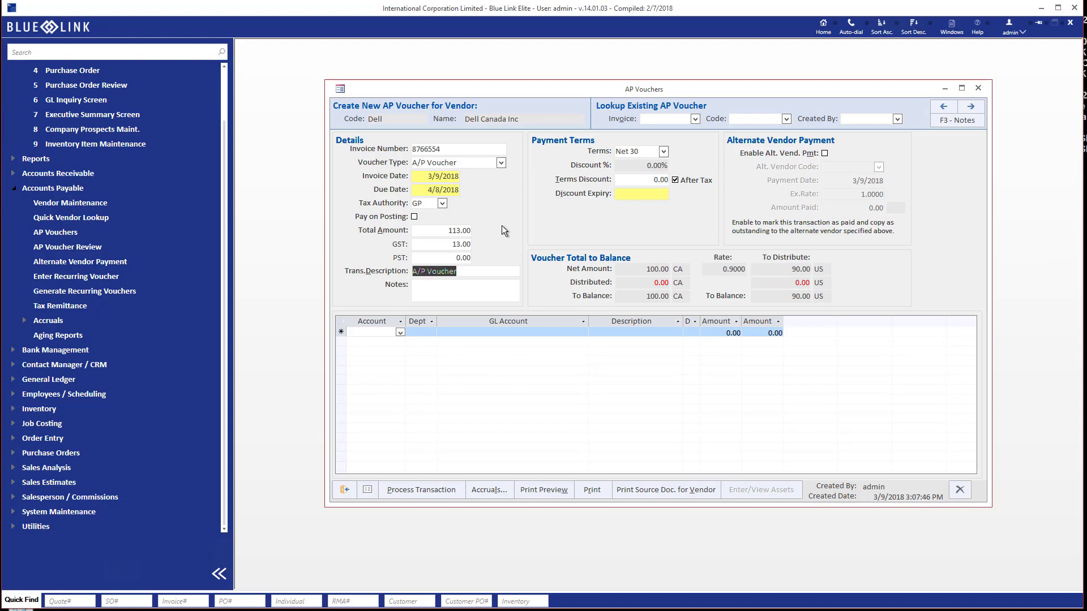
pyautogui.write('Media')
pyautogui.press('Tab')
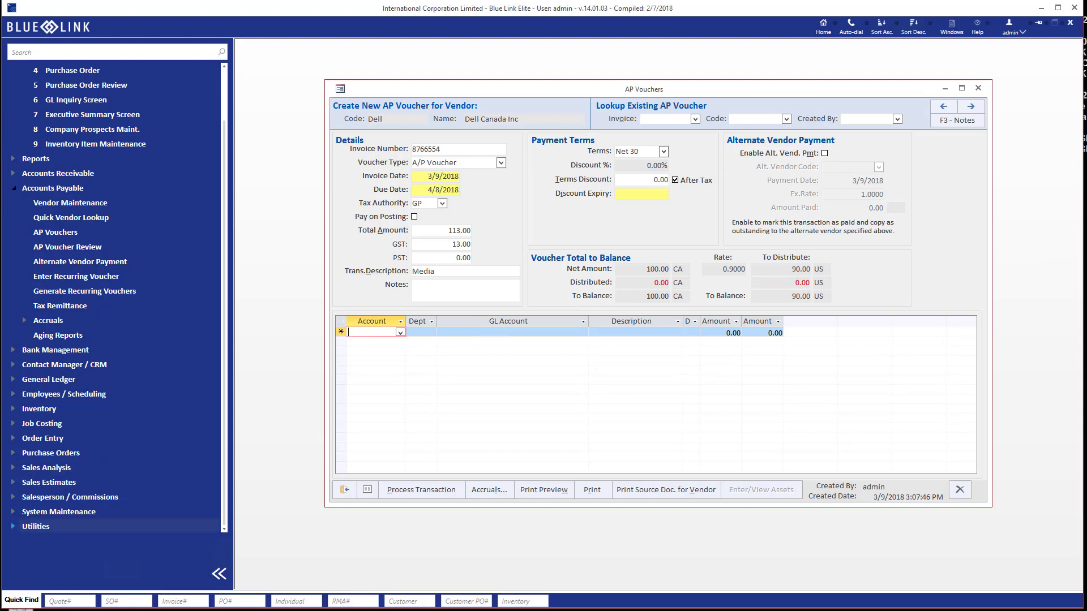
# Step: Start the first distribution line by searching GL accounts for 'com'
pyautogui.press('Tab')
pyautogui.click(460, 332)
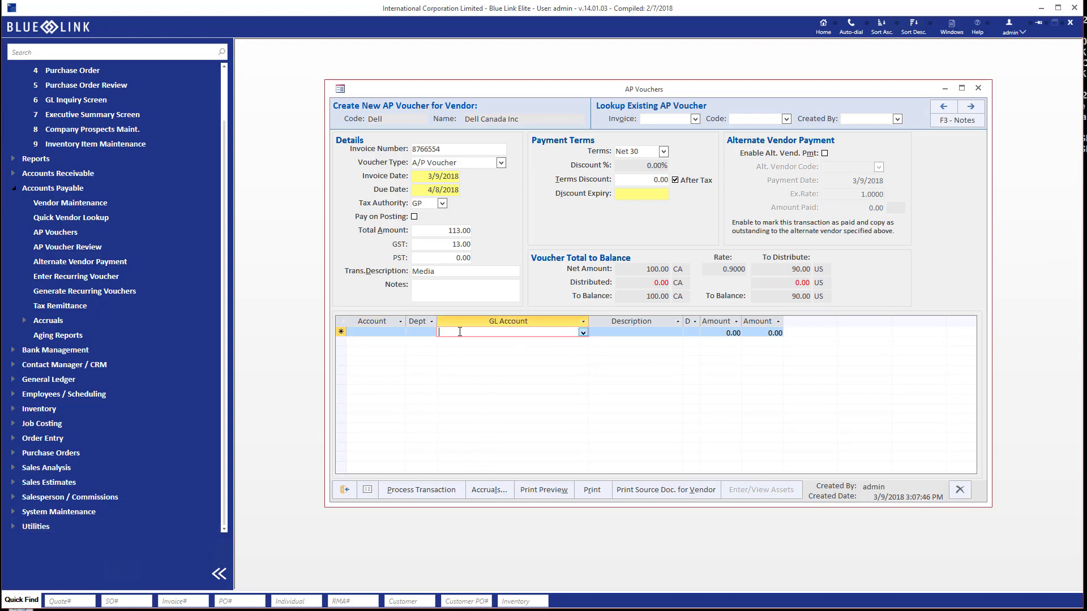
pyautogui.write('comp')
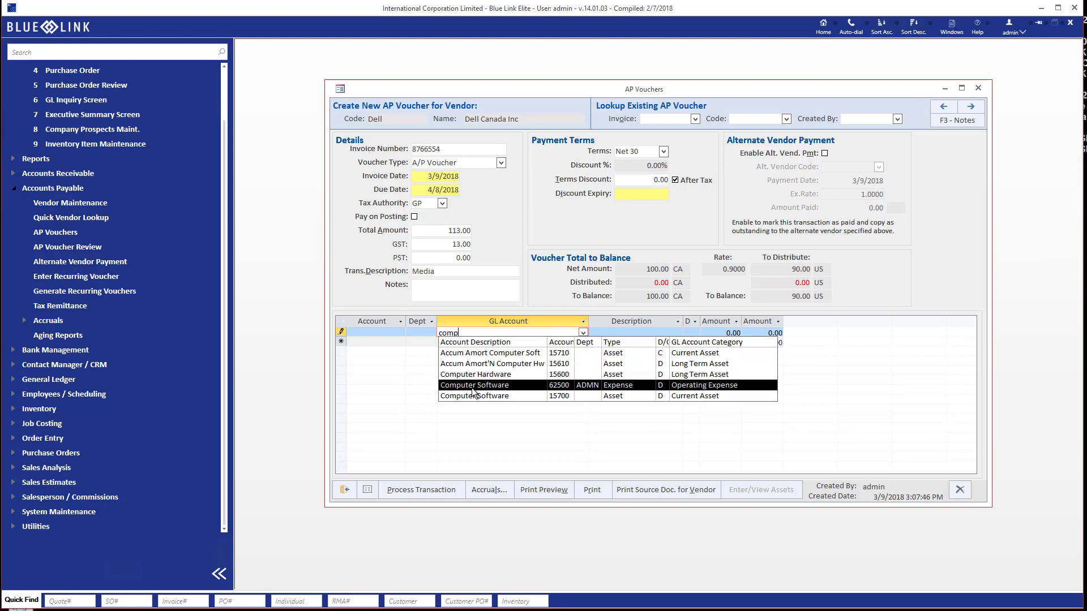
# Step: Code 75.00 to GL 62500 Computer Software on the first line
pyautogui.click(473, 388)
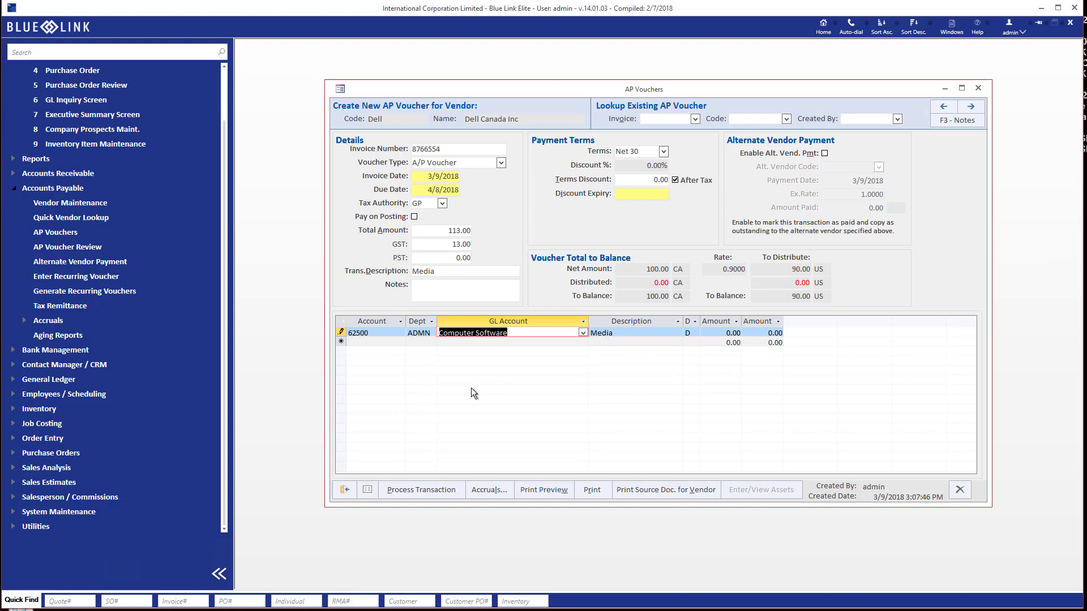
pyautogui.press('Tab')
pyautogui.press('Tab')
pyautogui.press('Tab')
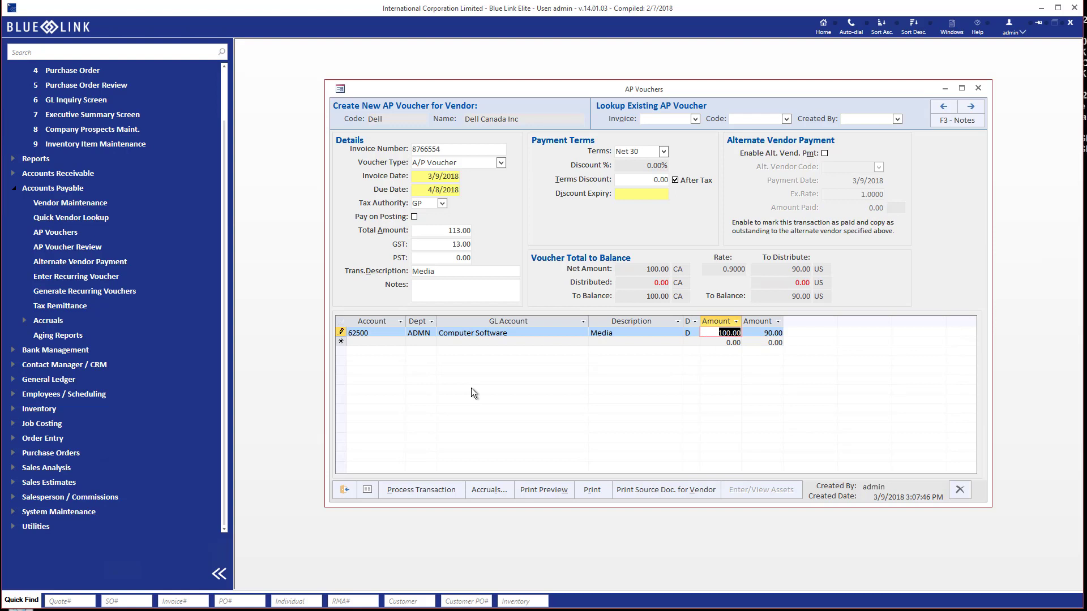
pyautogui.write('75')
pyautogui.press('Tab')
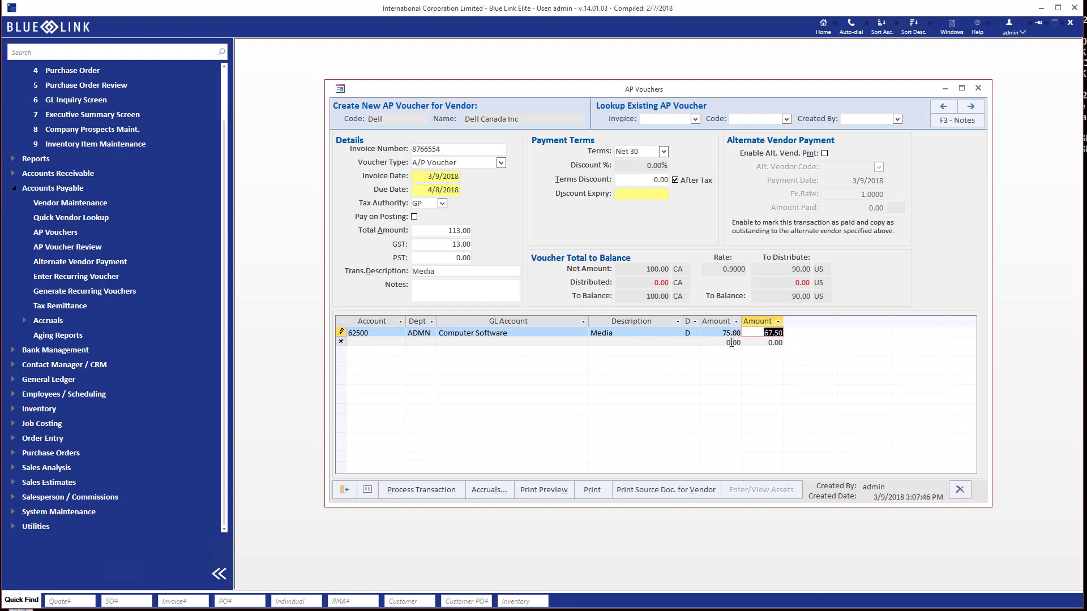
# Step: Add a second line to GL 15700 Computer Software for the remaining 25.00
pyautogui.click(538, 343)
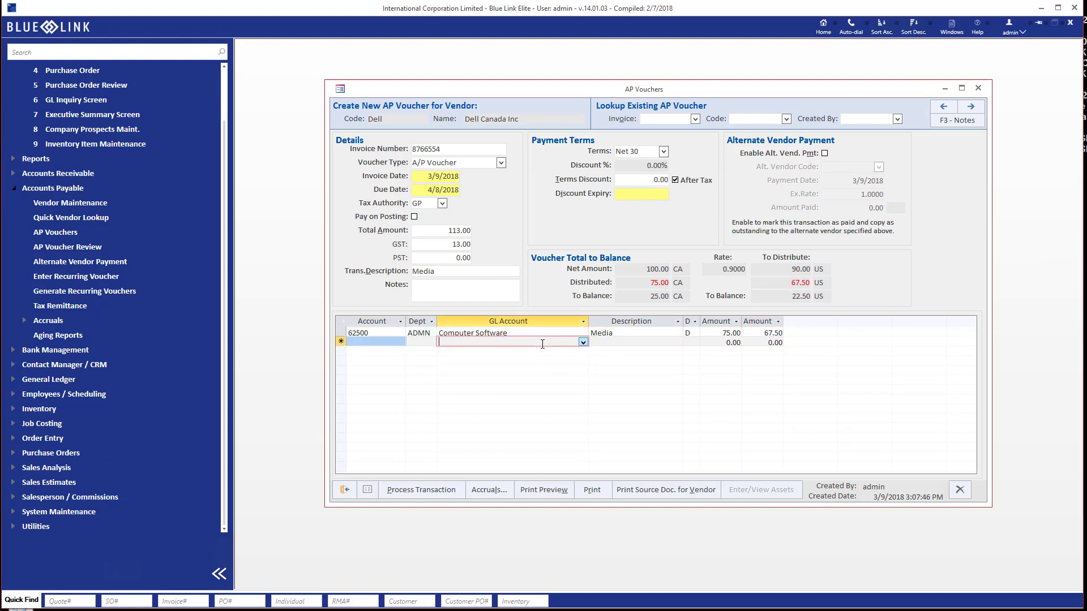
pyautogui.write('com')
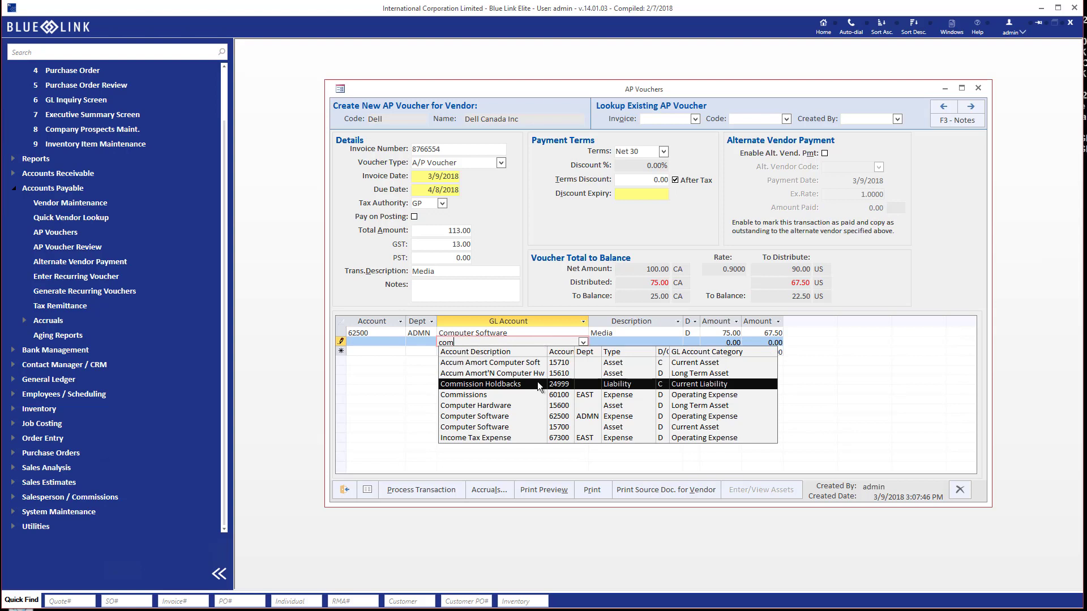
pyautogui.click(530, 429)
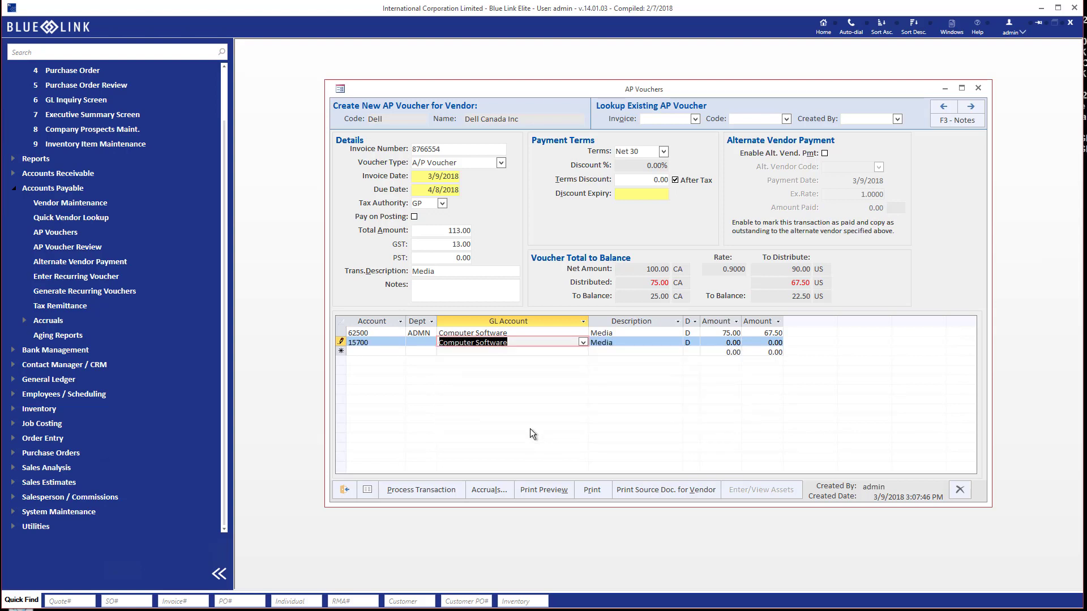
pyautogui.press('Tab')
pyautogui.press('Tab')
pyautogui.press('Tab')
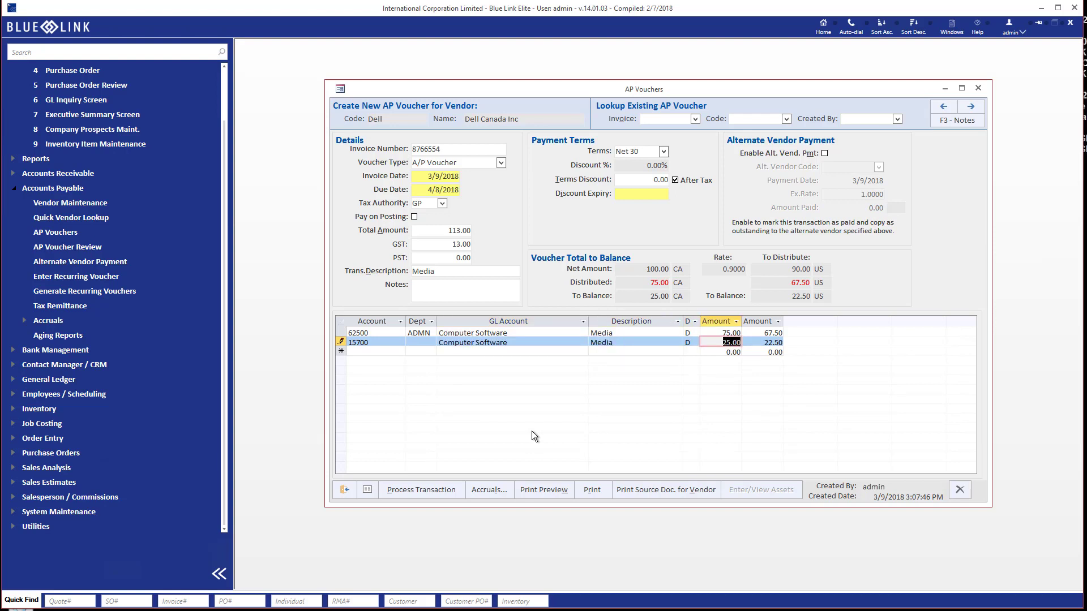
pyautogui.press('Tab')
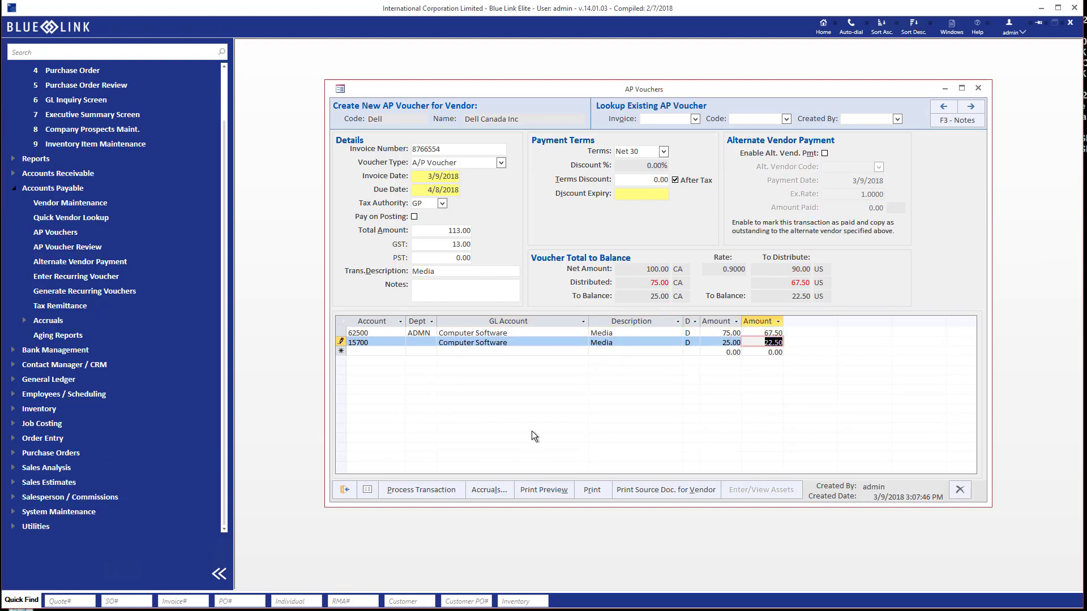
pyautogui.press('Tab')
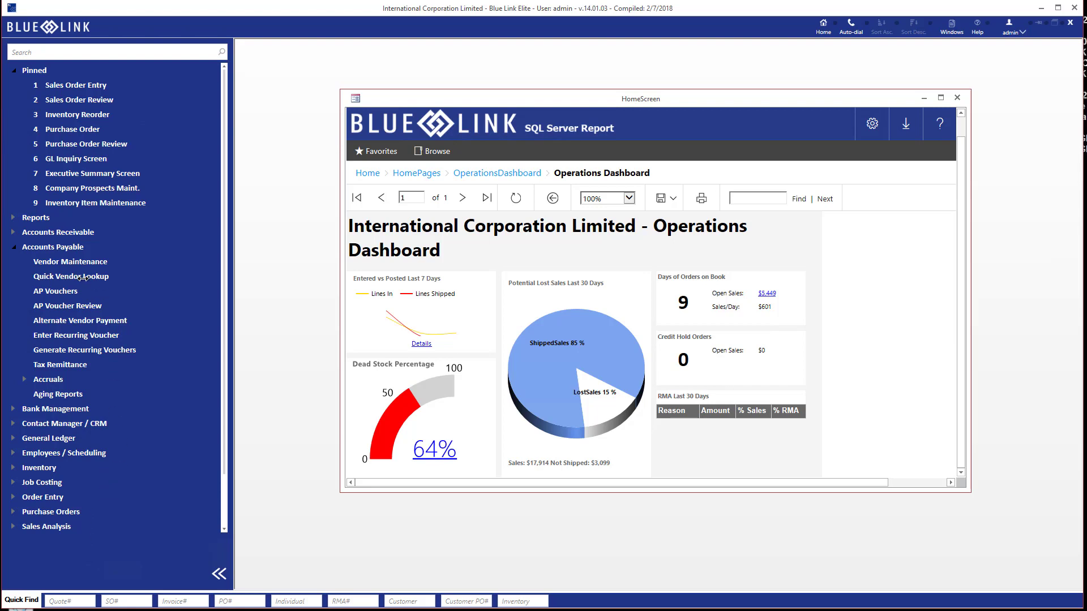
# Step: Load Landlord Inc. invoice 8529 for 1,225.00 into a new AP voucher screen
pyautogui.click(54, 292)
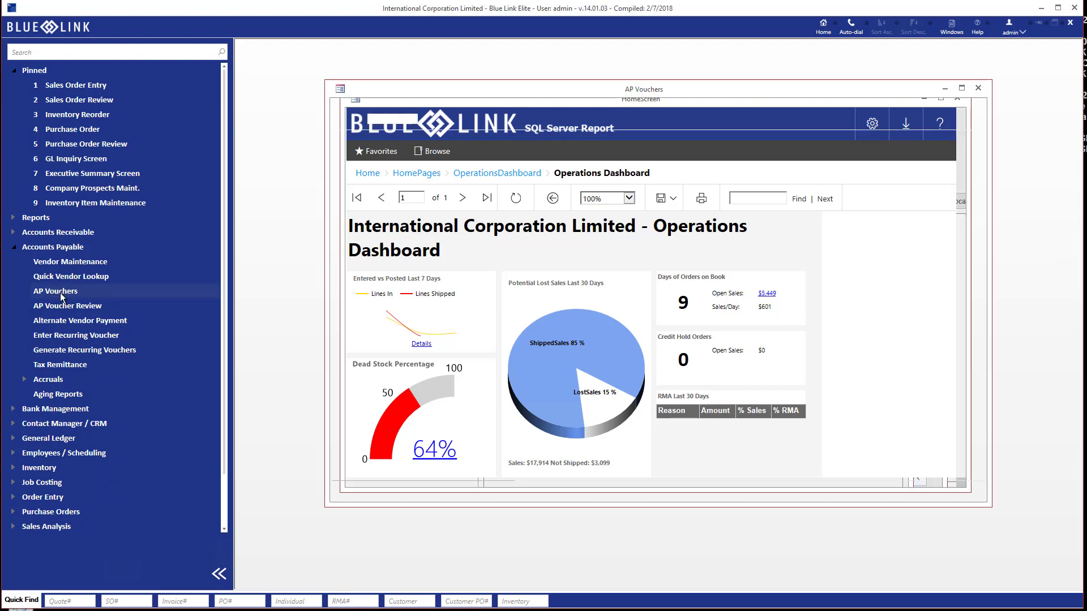
pyautogui.click(695, 119)
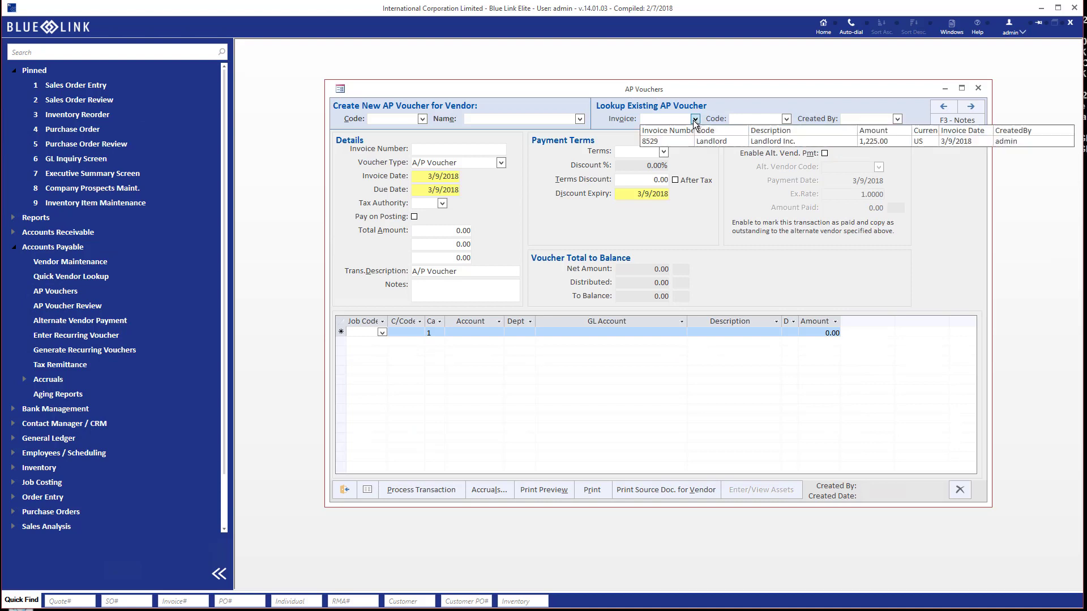
pyautogui.click(688, 143)
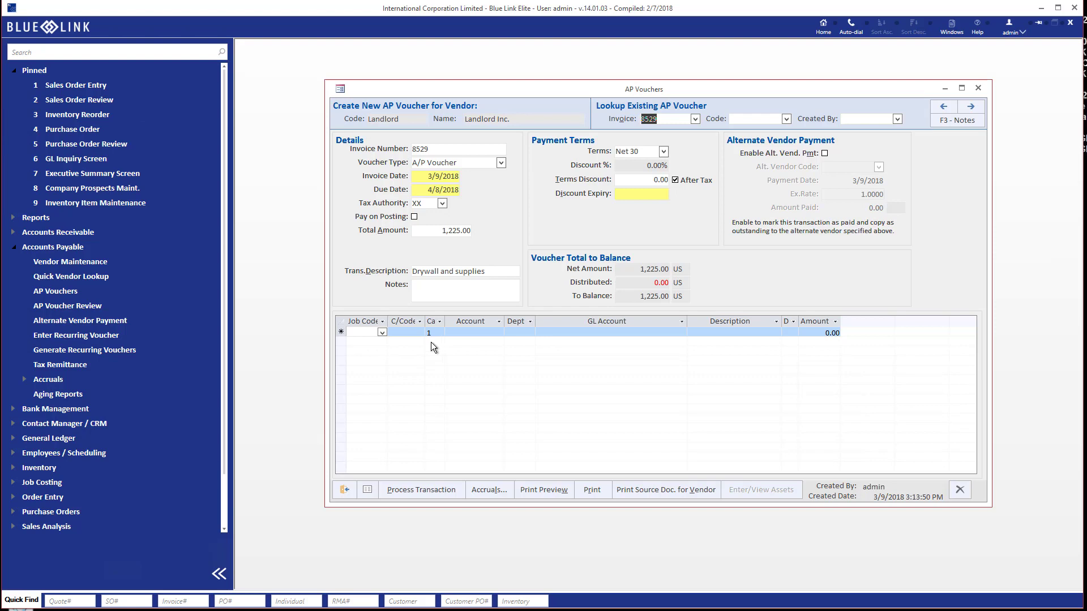
# Step: Code 1,000.00 to JOB-ONE, cost code 10000, Materials category, account 61900
pyautogui.click(382, 334)
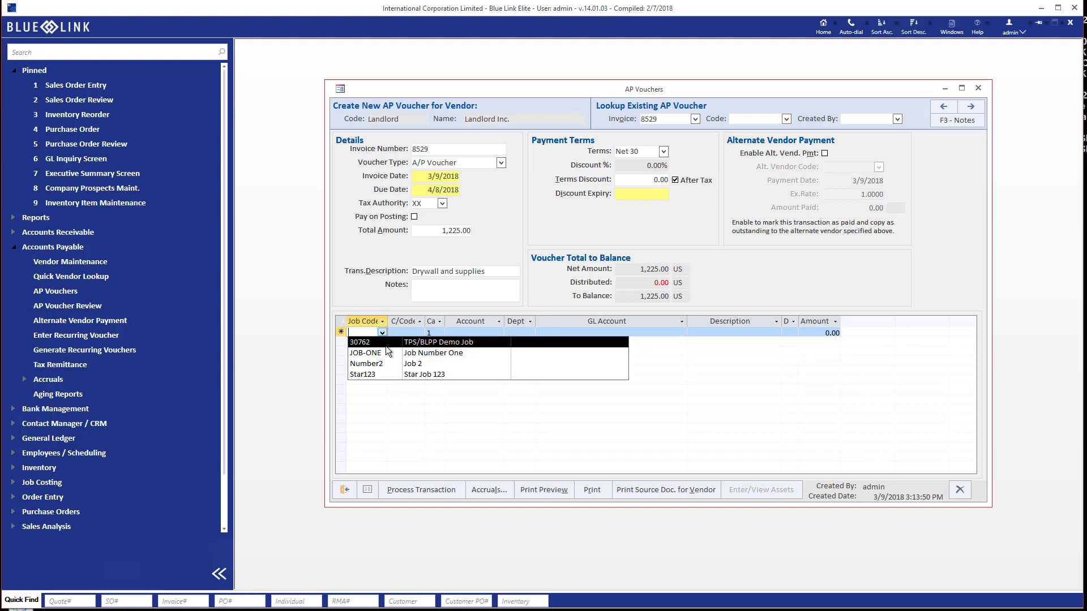
pyautogui.click(385, 352)
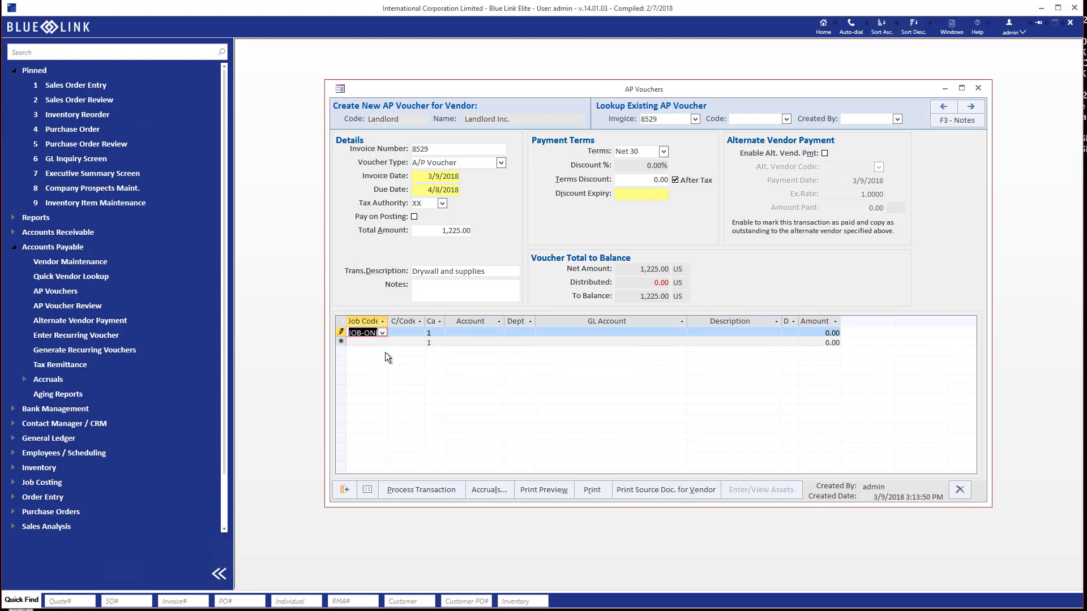
pyautogui.click(416, 334)
pyautogui.click(418, 332)
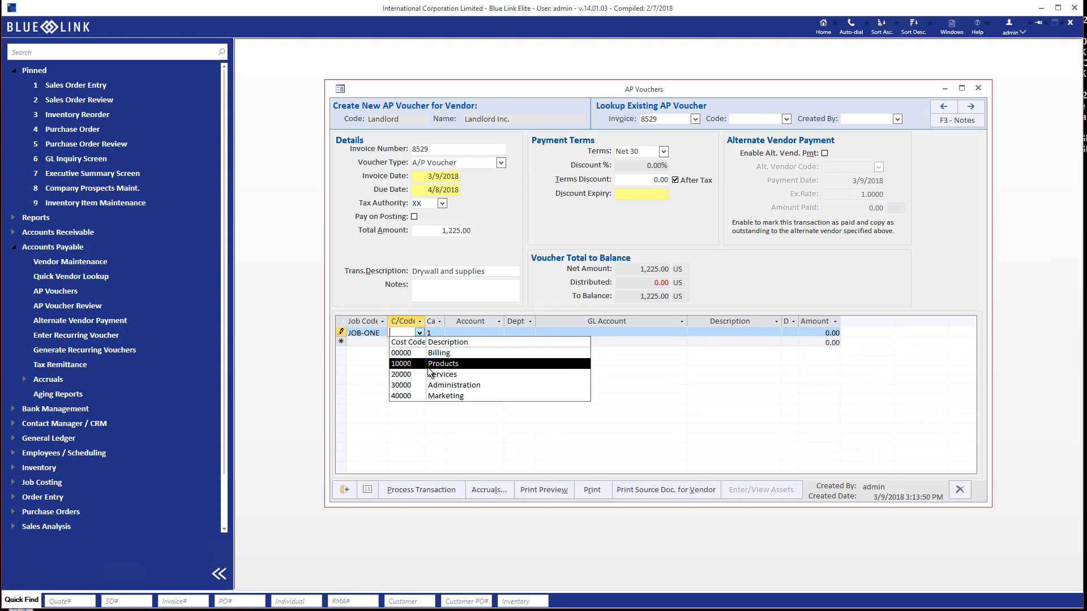
pyautogui.click(429, 365)
pyautogui.click(439, 333)
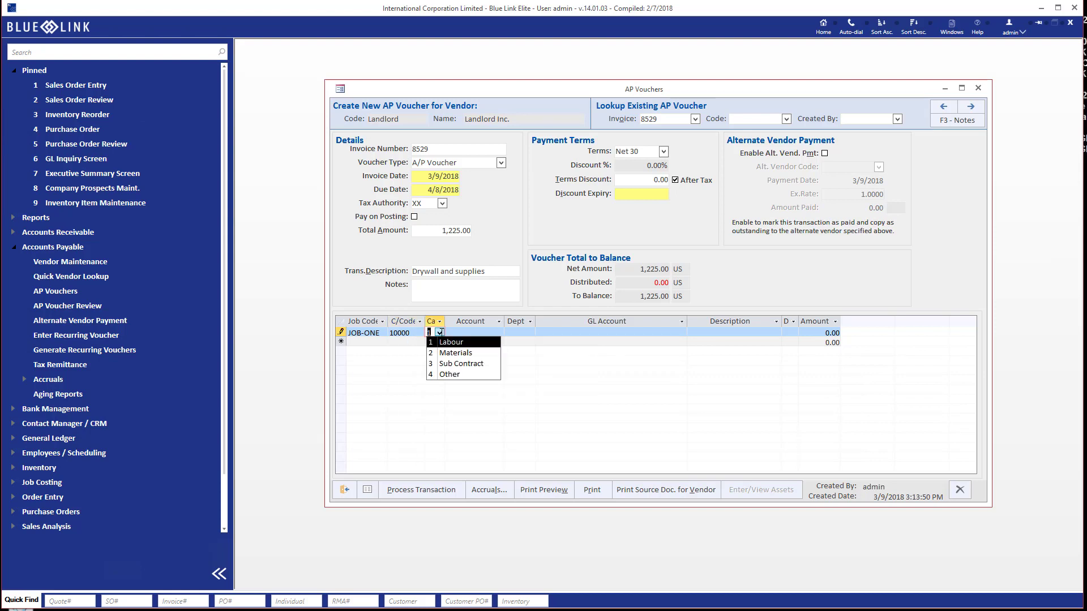
pyautogui.click(451, 352)
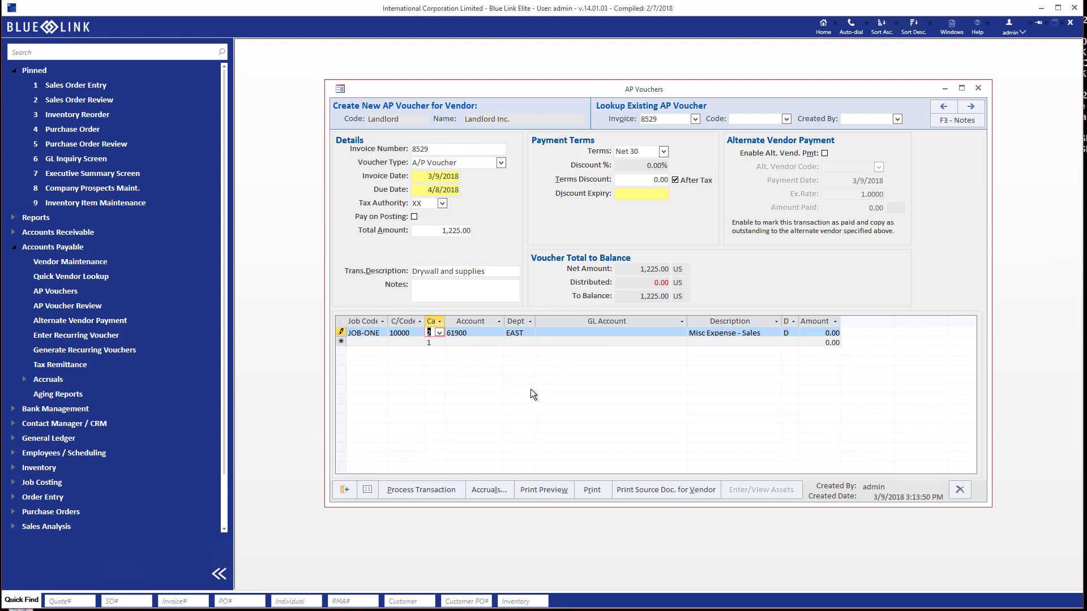
pyautogui.press('Tab')
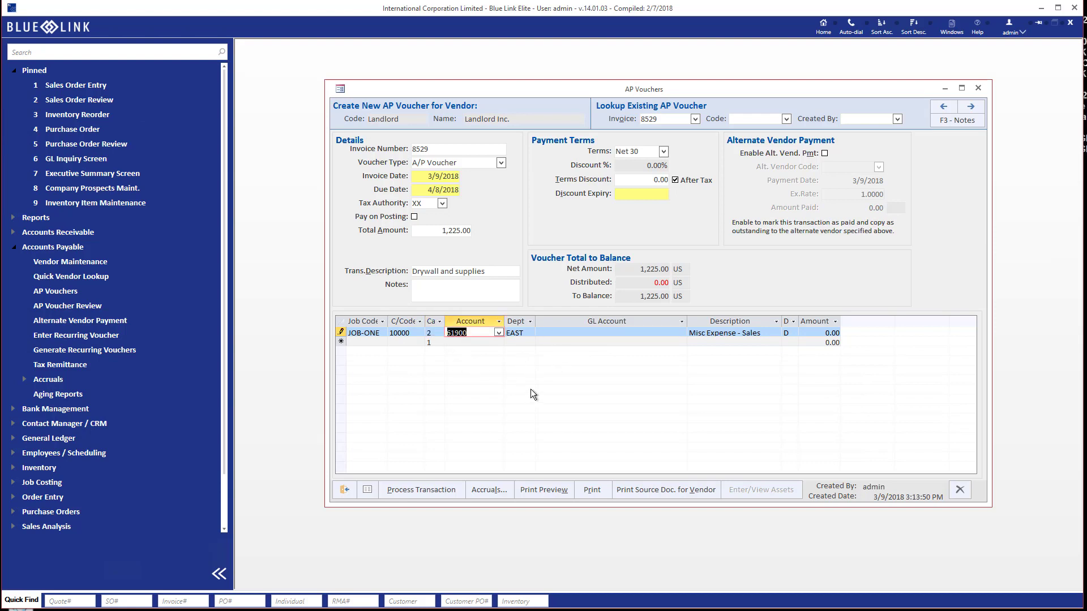
pyautogui.press('Tab')
pyautogui.press('Tab')
pyautogui.press('Tab')
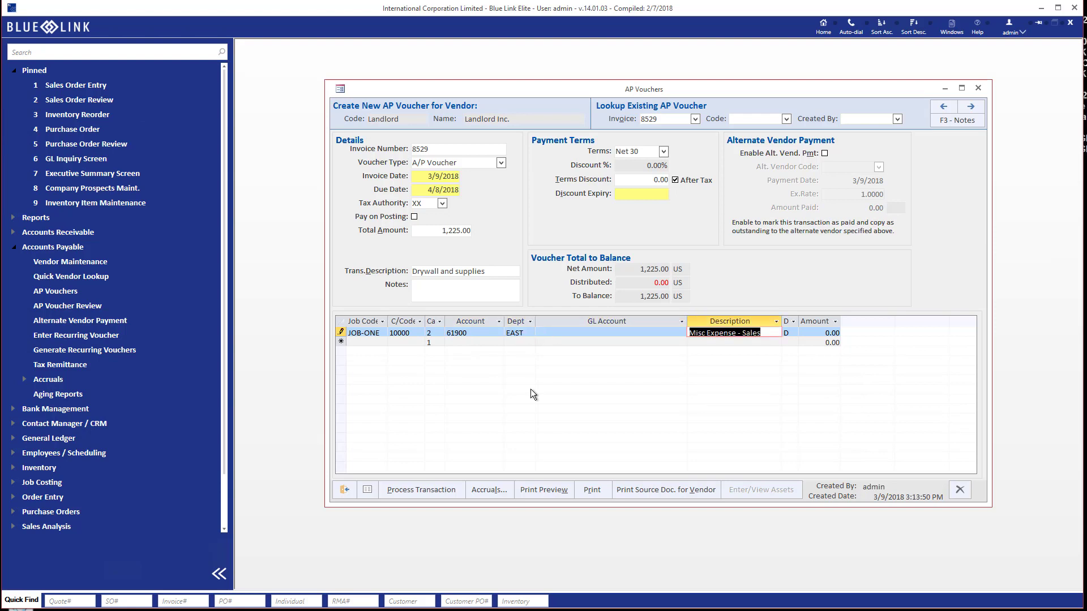
pyautogui.press('Tab')
pyautogui.press('Tab')
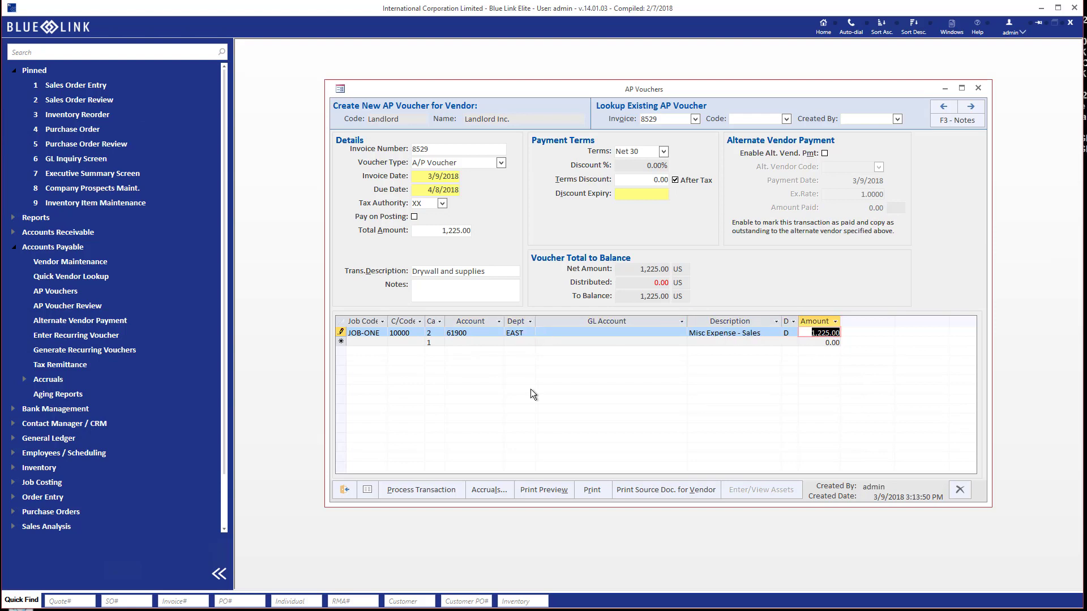
pyautogui.write('1,000')
pyautogui.press('Tab')
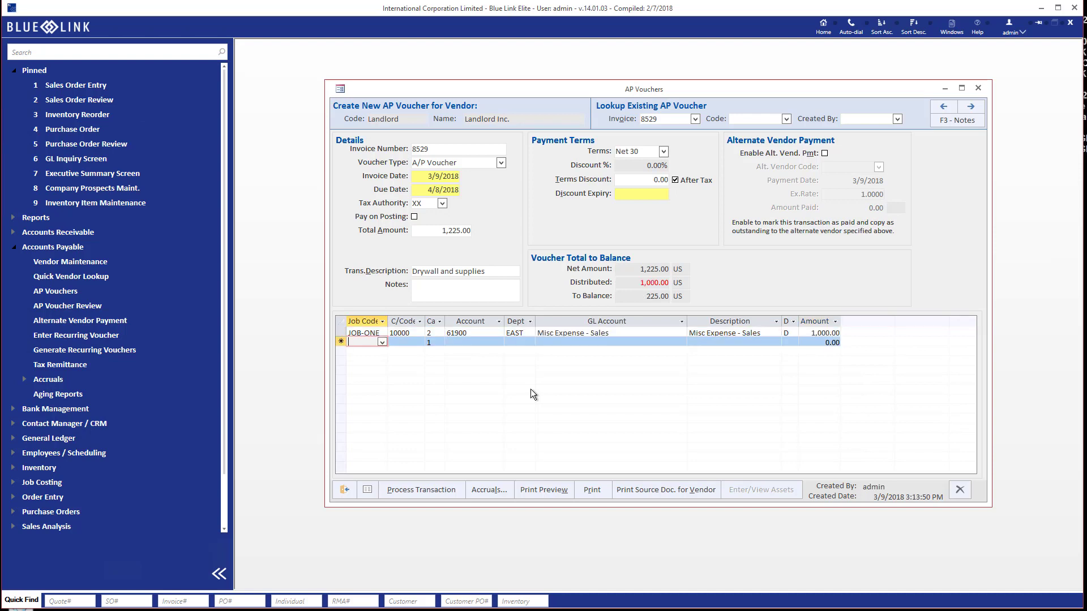
# Step: Code the remaining 225.00 to job Number2, cost code 20000, Sub Contract, account 60000
pyautogui.click(383, 342)
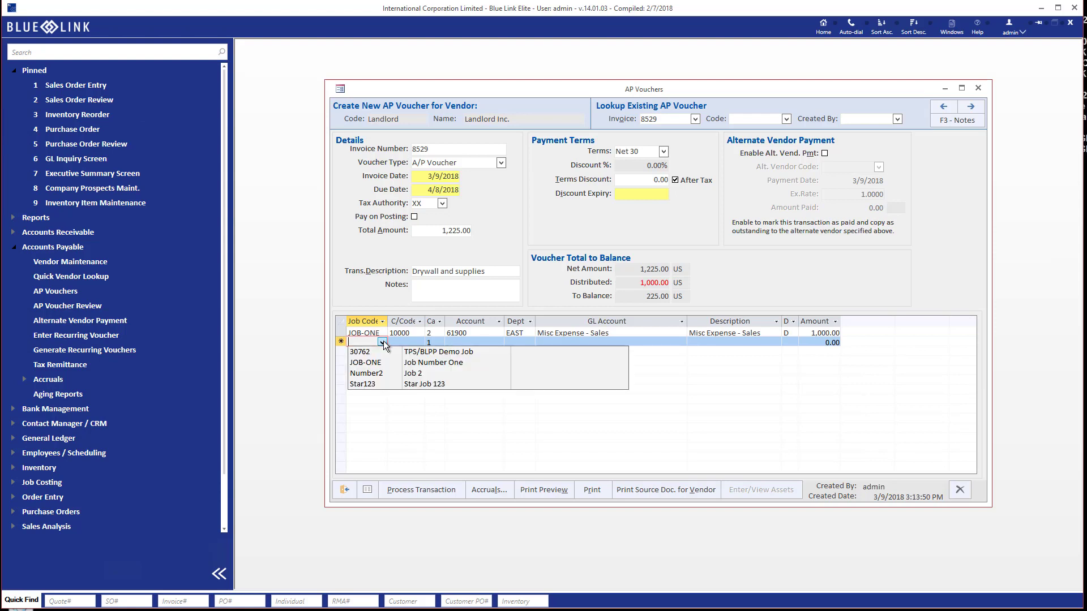
pyautogui.click(387, 374)
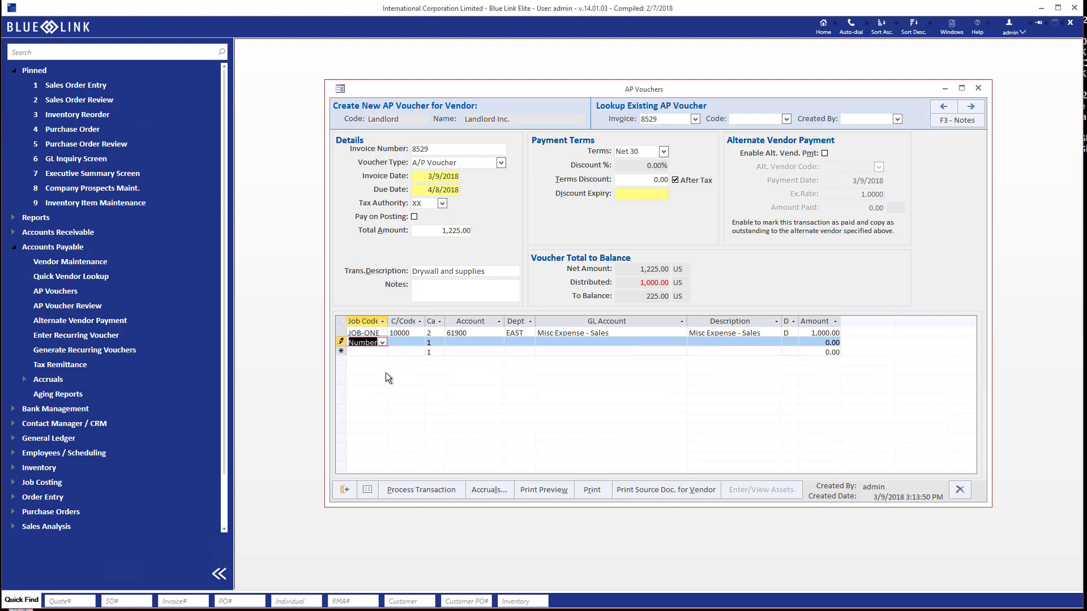
pyautogui.press('Tab')
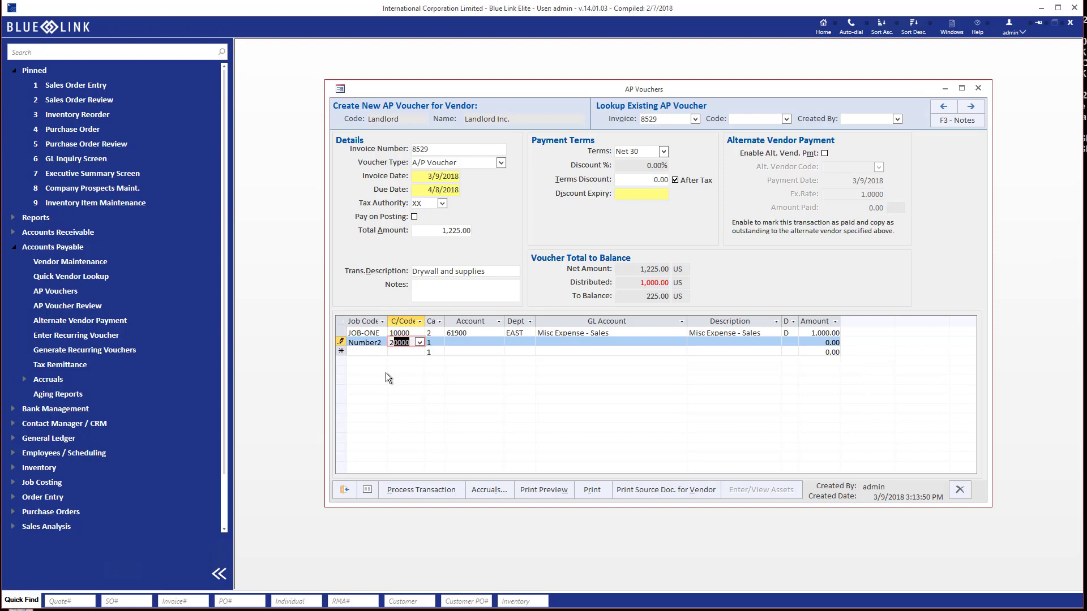
pyautogui.click(439, 343)
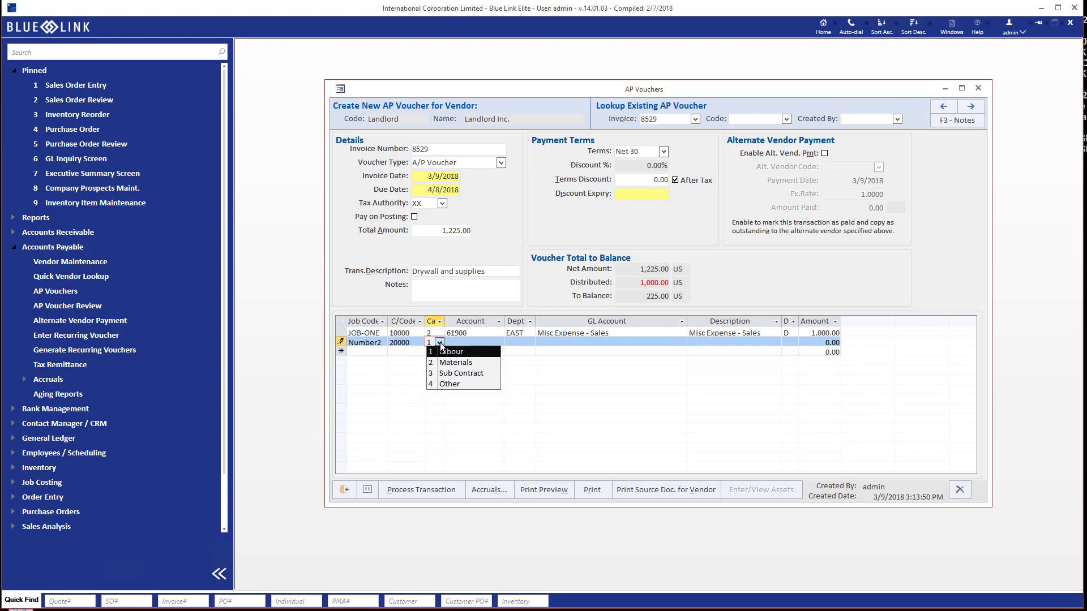
pyautogui.click(454, 373)
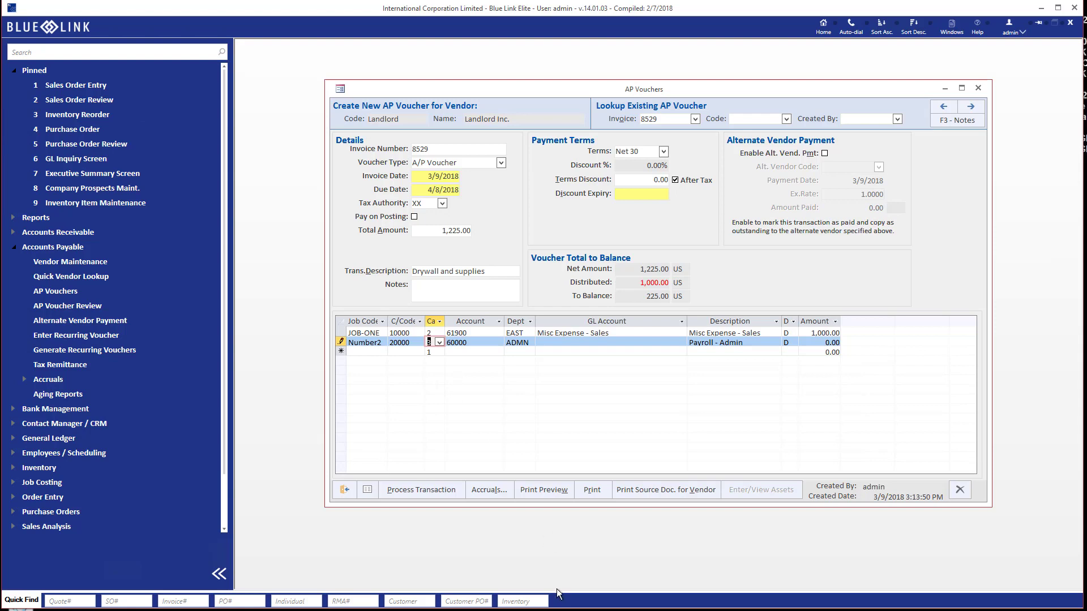
pyautogui.press('Tab')
pyautogui.press('Tab')
pyautogui.press('Tab')
pyautogui.press('Tab')
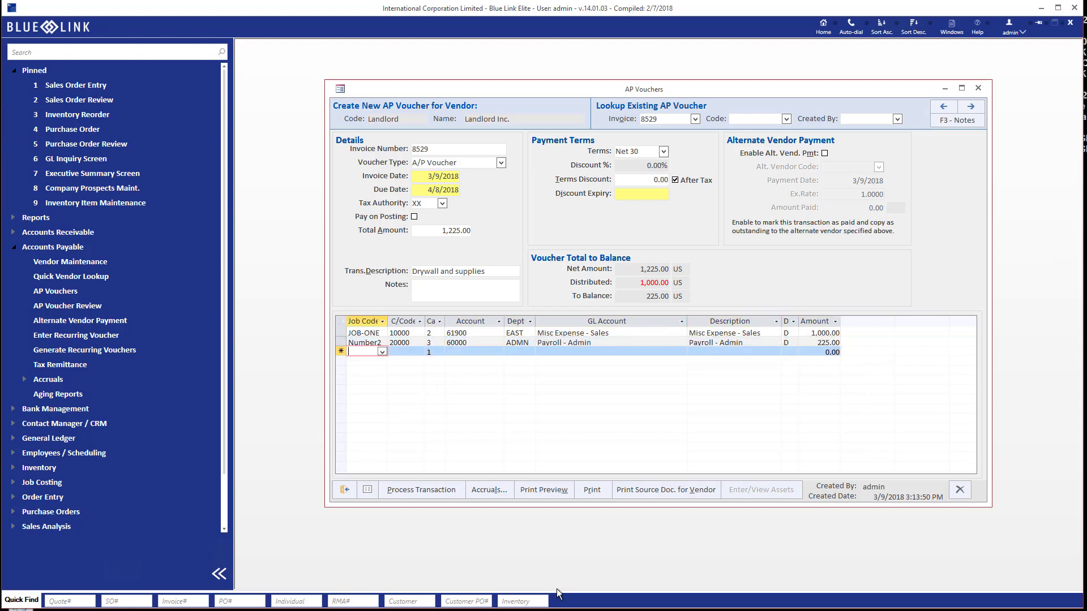